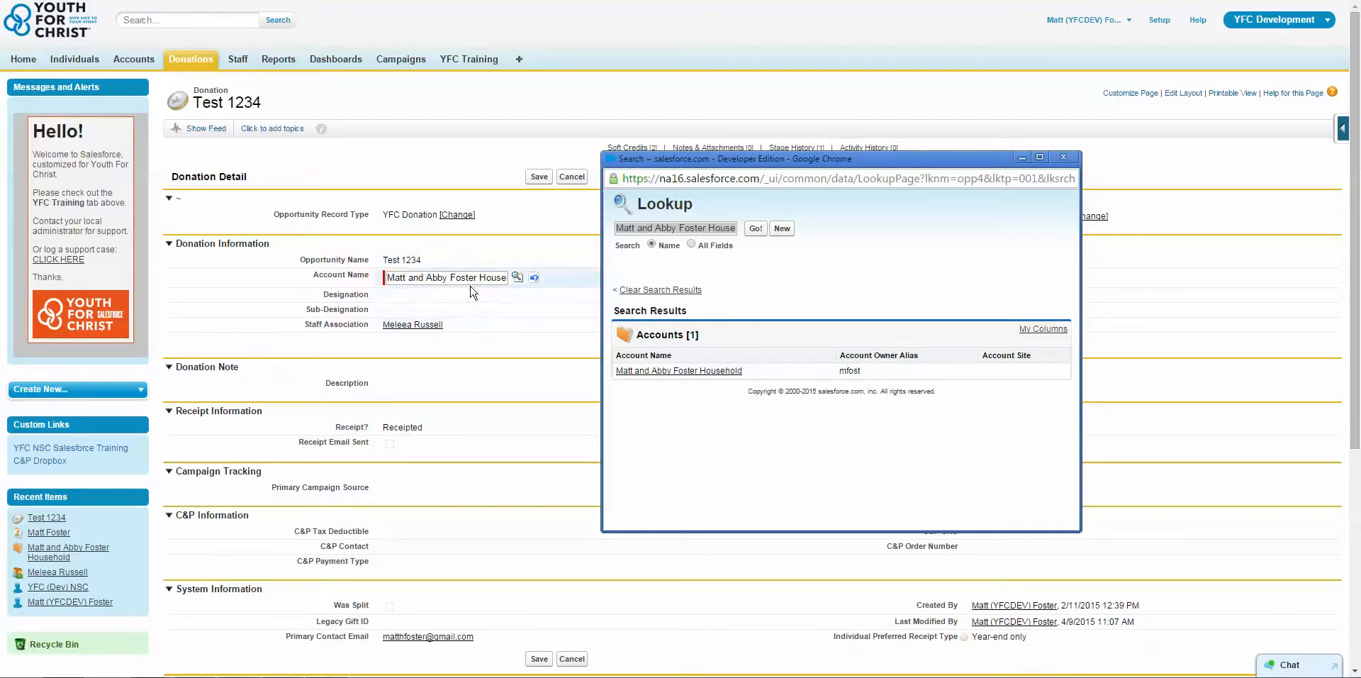
Leave the inline account lookup without changes and open the Test 1234 donation for full editing.
{"action": "left_click", "coordinate": [504, 308]}
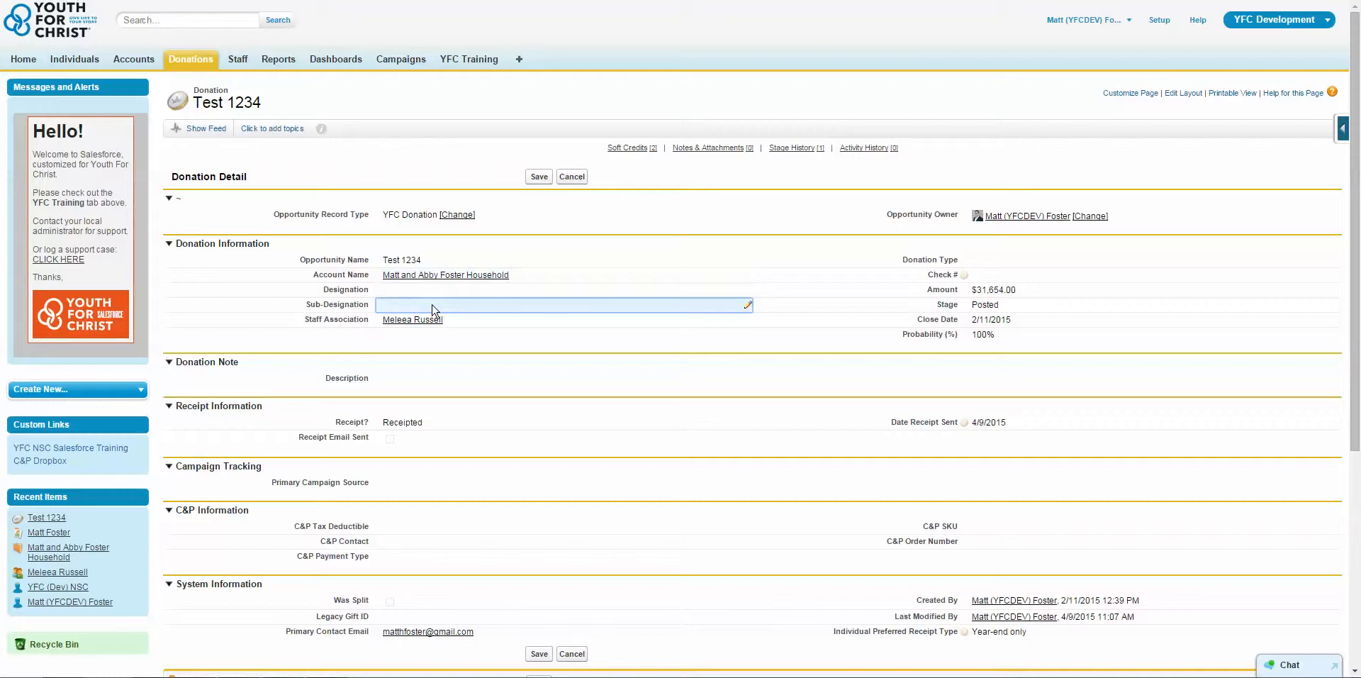
{"action": "left_click", "coordinate": [567, 178]}
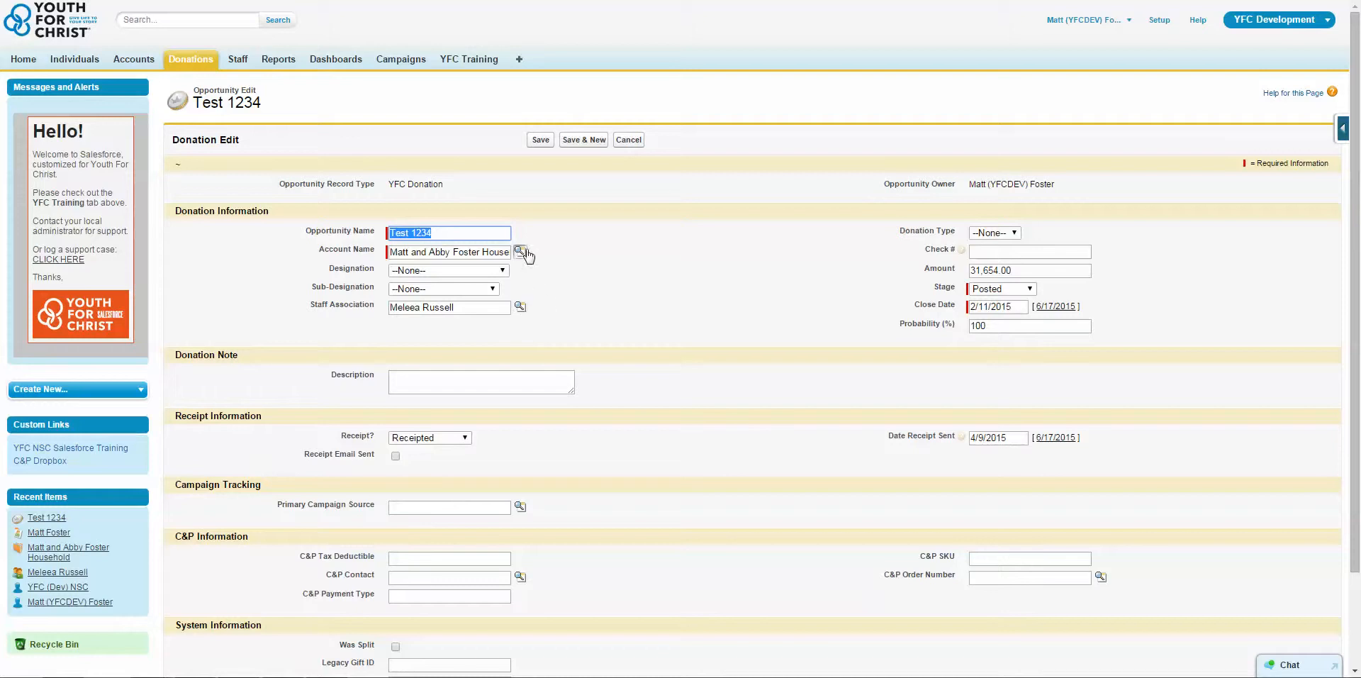
{"action": "left_click", "coordinate": [755, 358]}
Look at the recently viewed campaigns in the Primary Campaign Source lookup and close it.
{"action": "scroll", "coordinate": [755, 358], "scroll_direction": "down", "scroll_amount": 2}
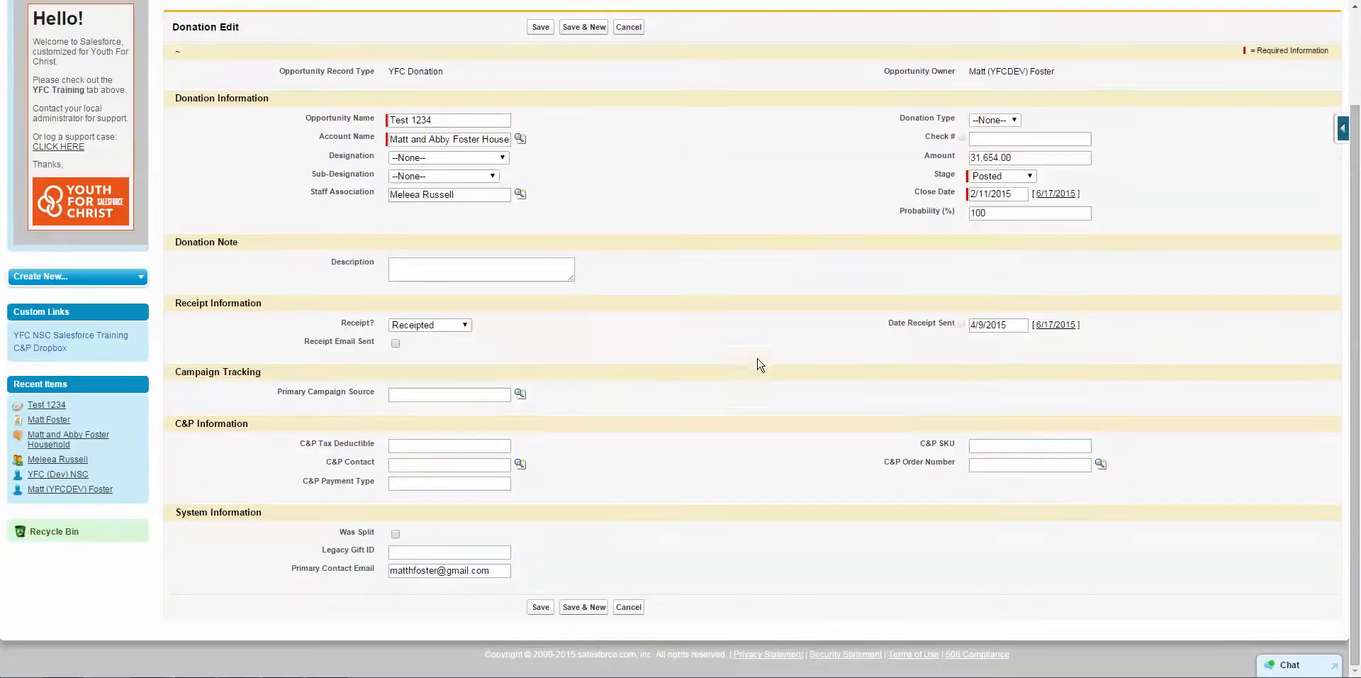
{"action": "left_click", "coordinate": [521, 394]}
{"action": "left_click_drag", "start_coordinate": [509, 343], "coordinate": [558, 264]}
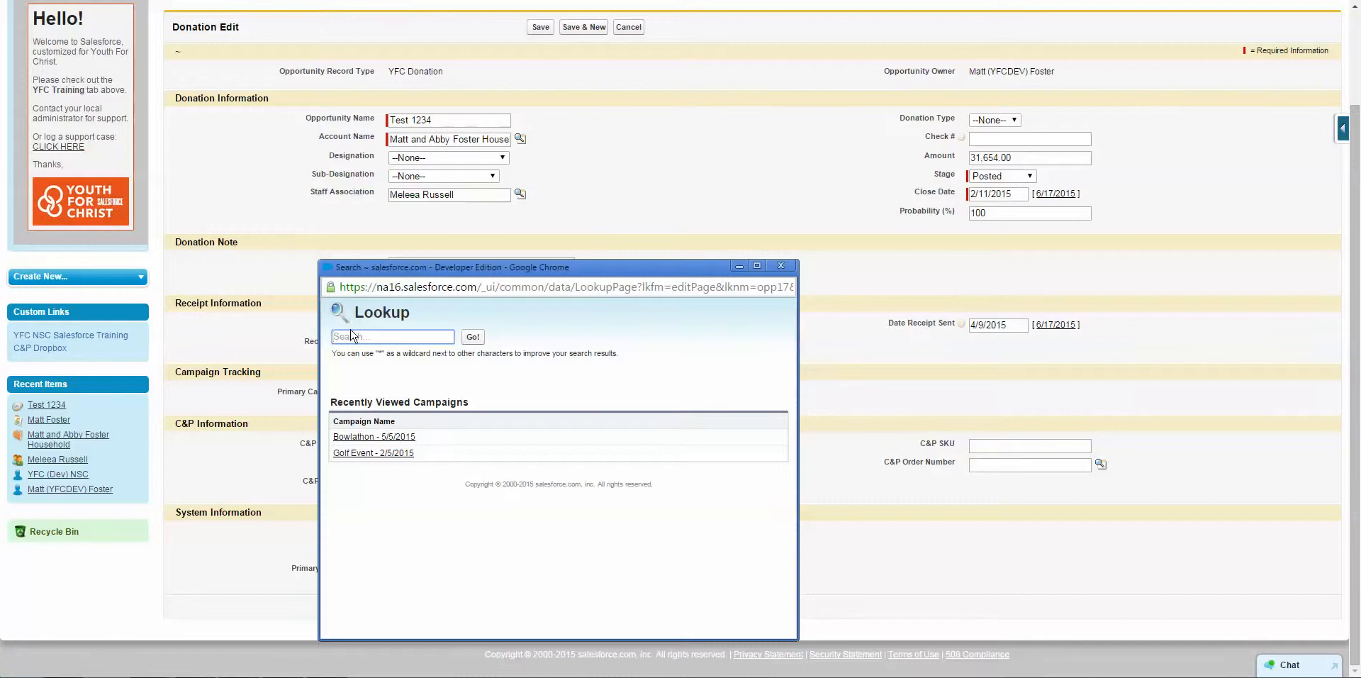
{"action": "left_click", "coordinate": [780, 265]}
In the Account Name lookup results, add the Billing Zip/Postal Code, Billing Country, Shipping Street, Shipping City and Shipping State/Province columns.
{"action": "scroll", "coordinate": [601, 183], "scroll_direction": "up", "scroll_amount": 1}
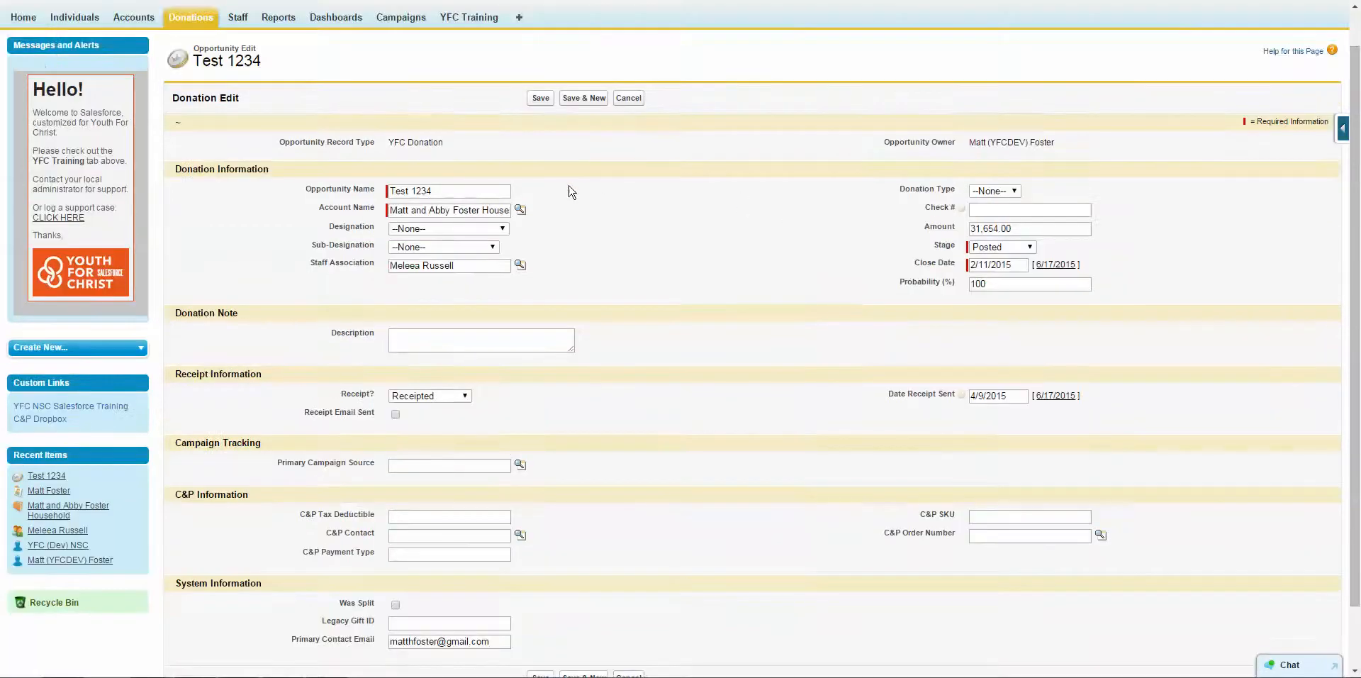
{"action": "left_click", "coordinate": [521, 210]}
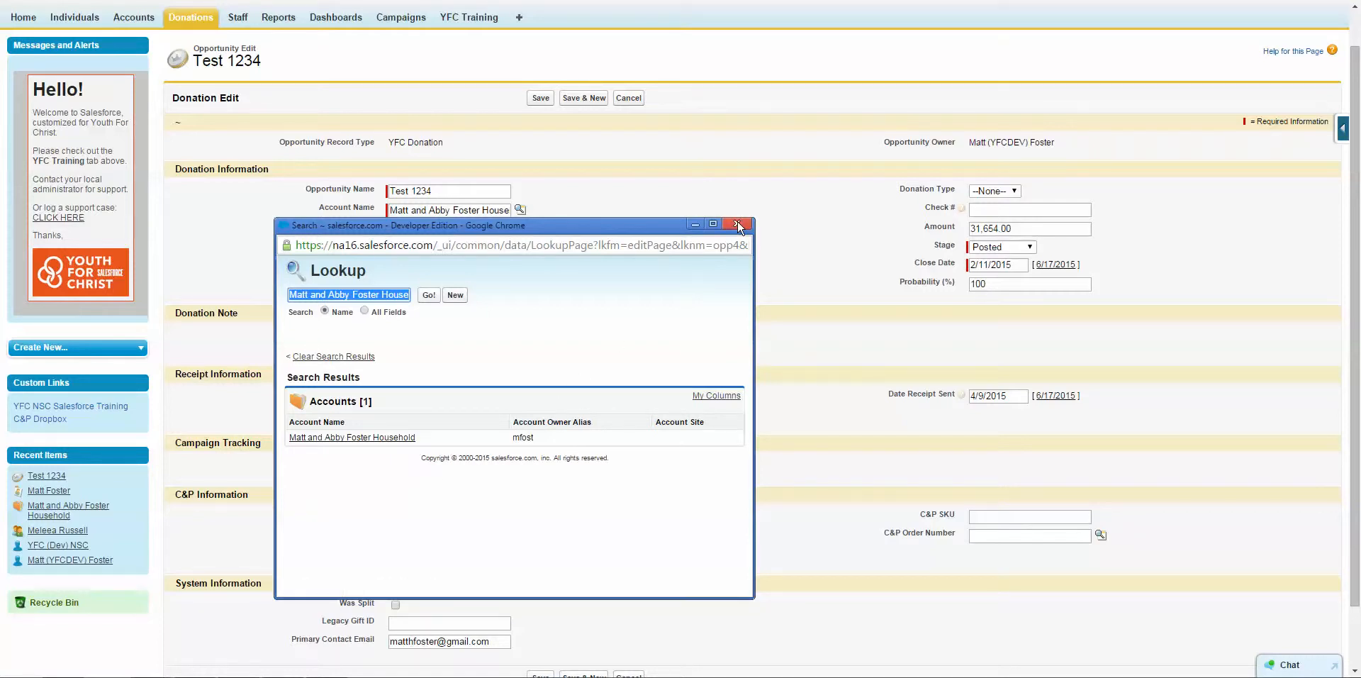
{"action": "left_click", "coordinate": [688, 336]}
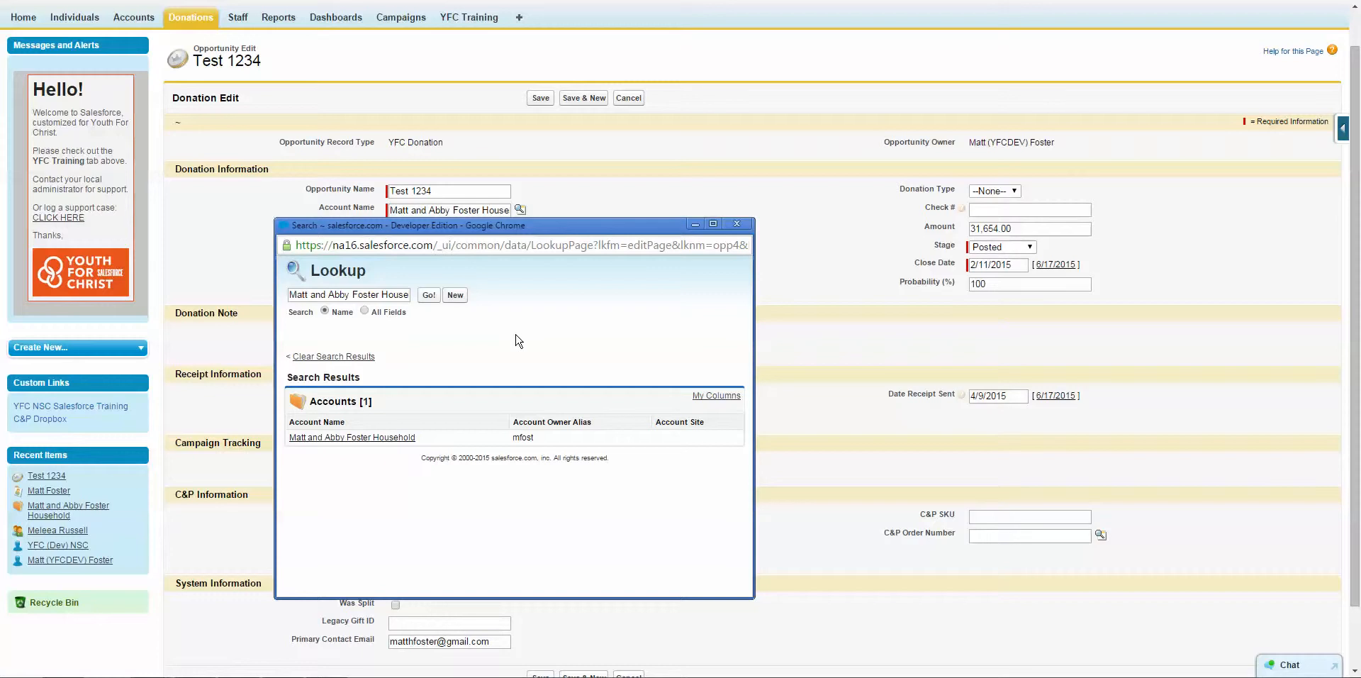
{"action": "left_click", "coordinate": [708, 397]}
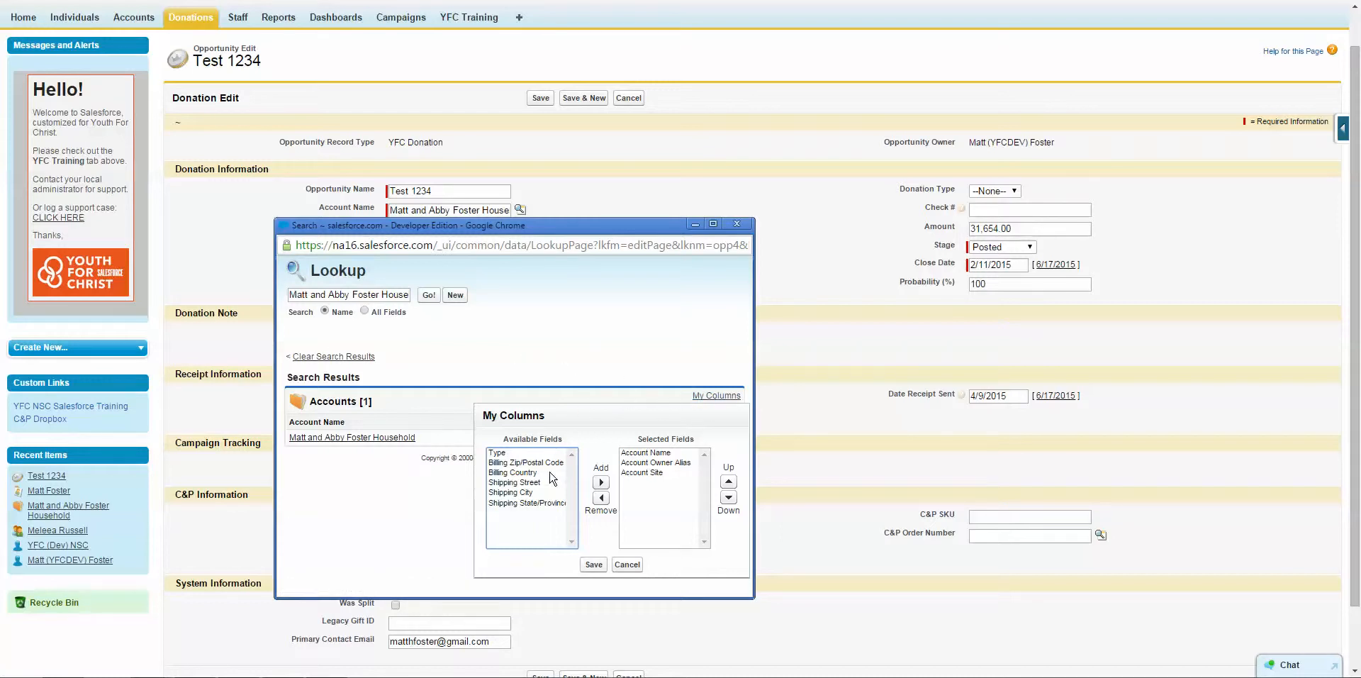
{"action": "left_click_drag", "start_coordinate": [536, 473], "coordinate": [536, 485]}
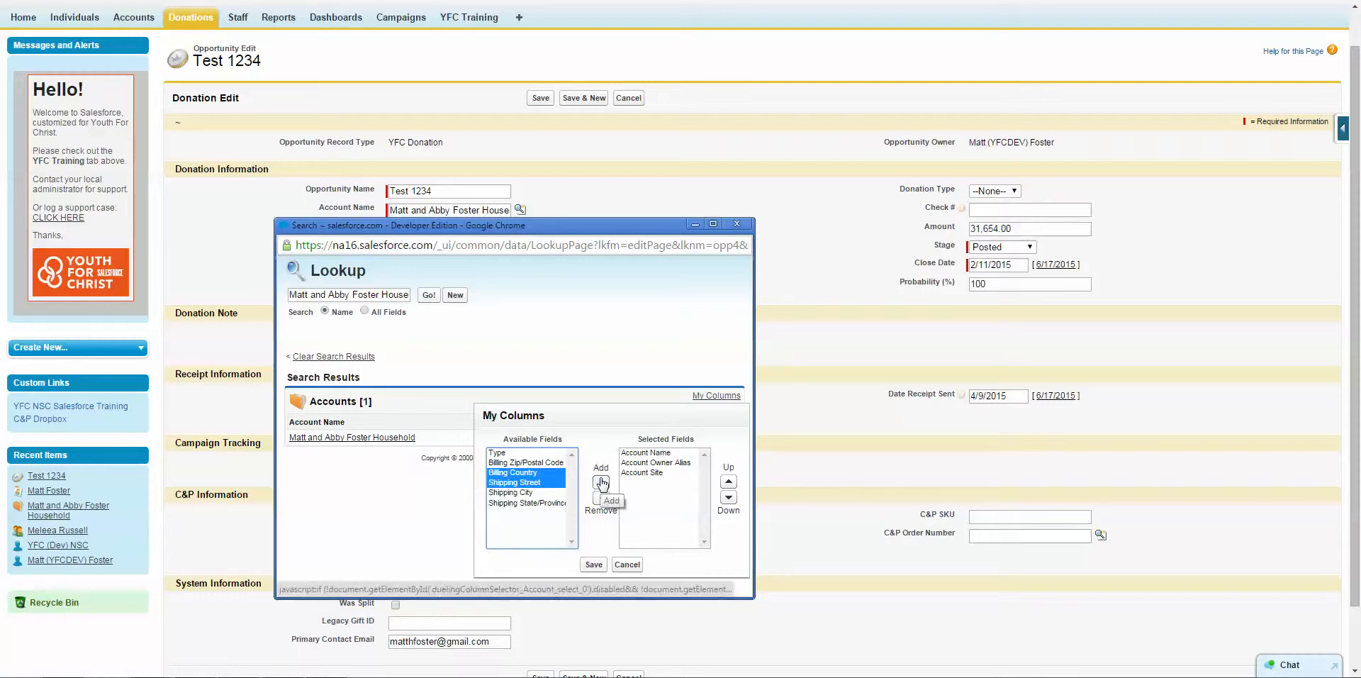
{"action": "left_click", "coordinate": [604, 451]}
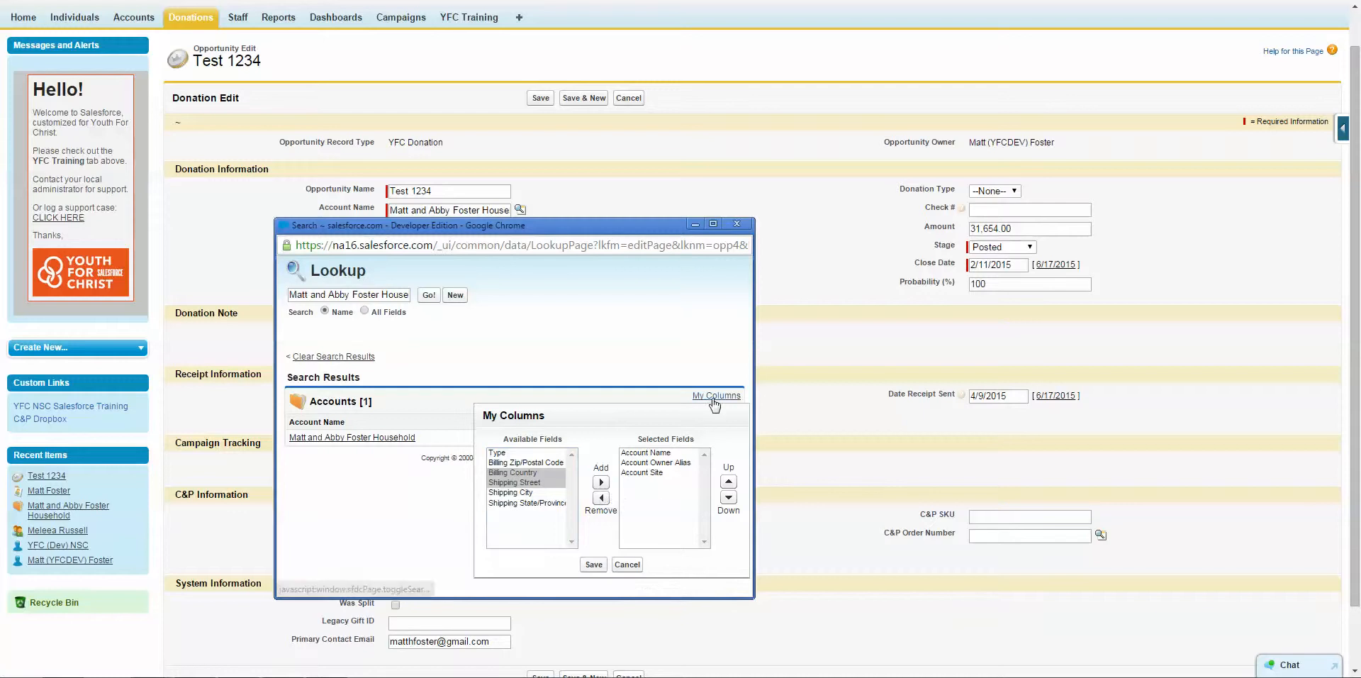
{"action": "left_click", "coordinate": [522, 494]}
{"action": "left_click_drag", "start_coordinate": [518, 463], "coordinate": [525, 503]}
{"action": "left_click", "coordinate": [602, 484]}
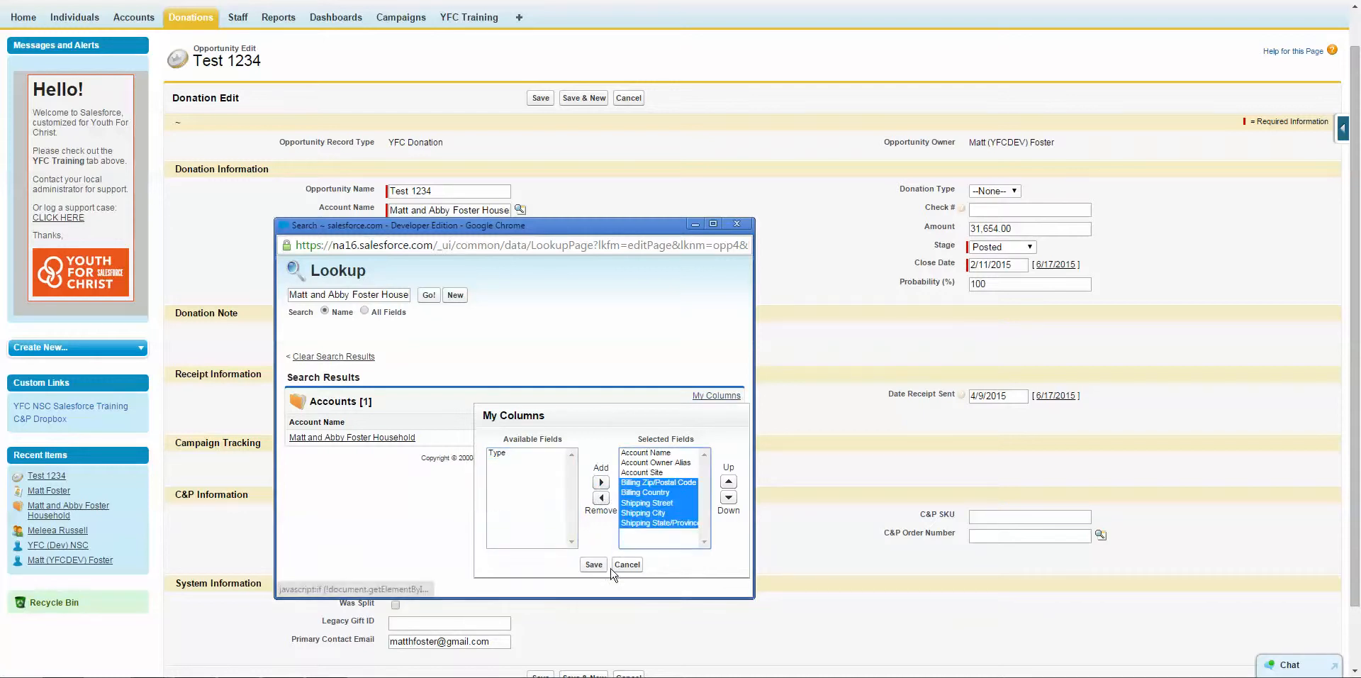
{"action": "left_click", "coordinate": [595, 565]}
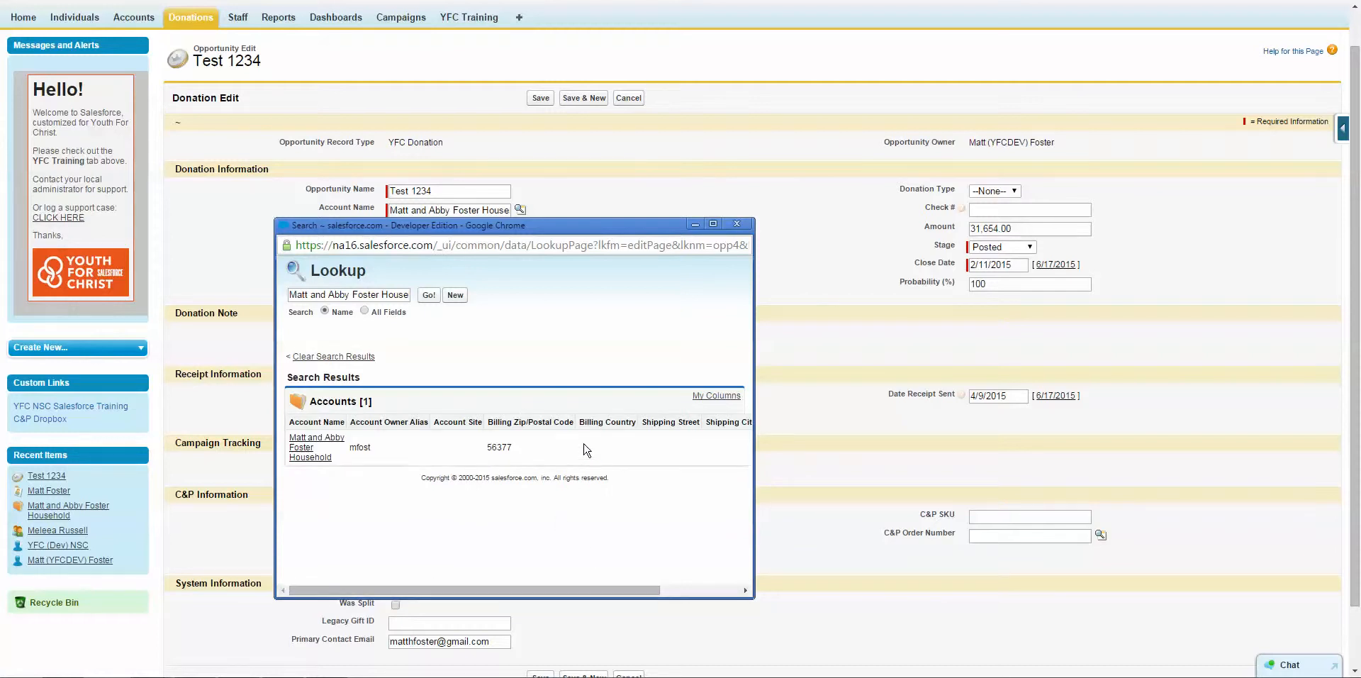
Review the account lookup's result columns and its column selection without changing them, and close the lookup.
{"action": "left_click_drag", "start_coordinate": [532, 589], "coordinate": [464, 602]}
{"action": "left_click_drag", "start_coordinate": [538, 587], "coordinate": [466, 575]}
{"action": "left_click", "coordinate": [709, 396]}
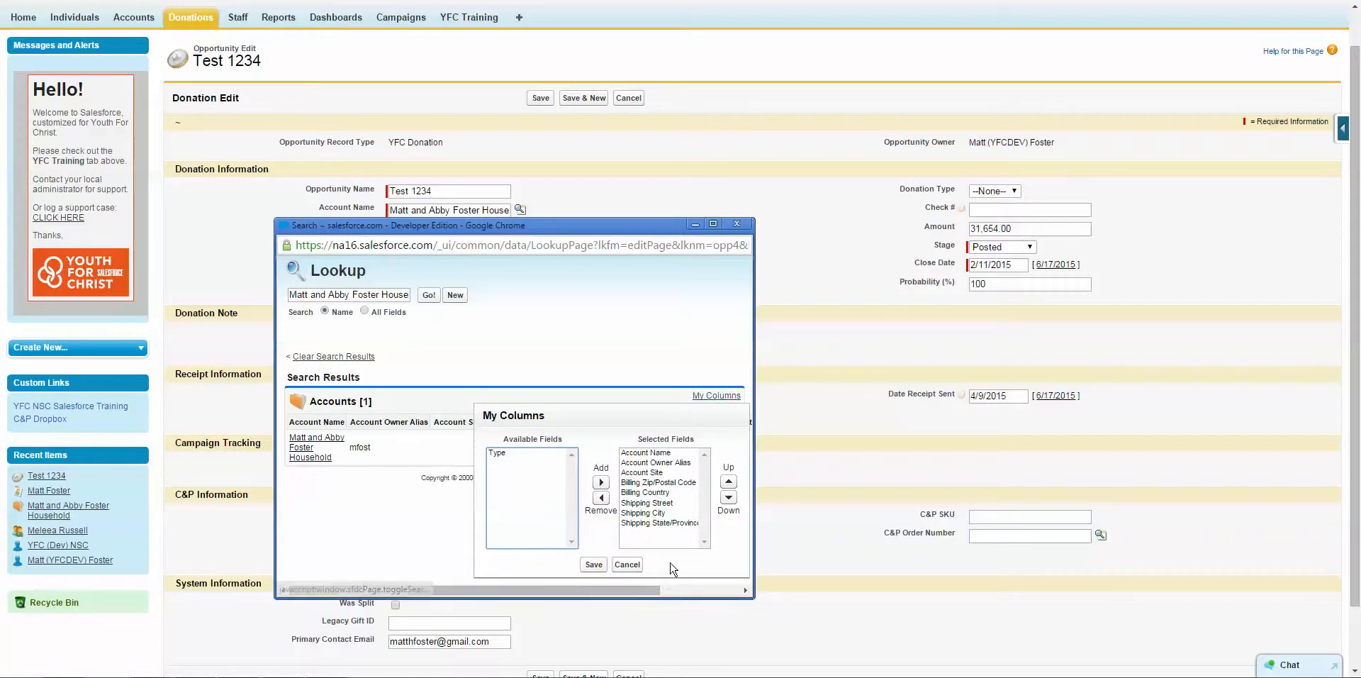
{"action": "left_click", "coordinate": [627, 564]}
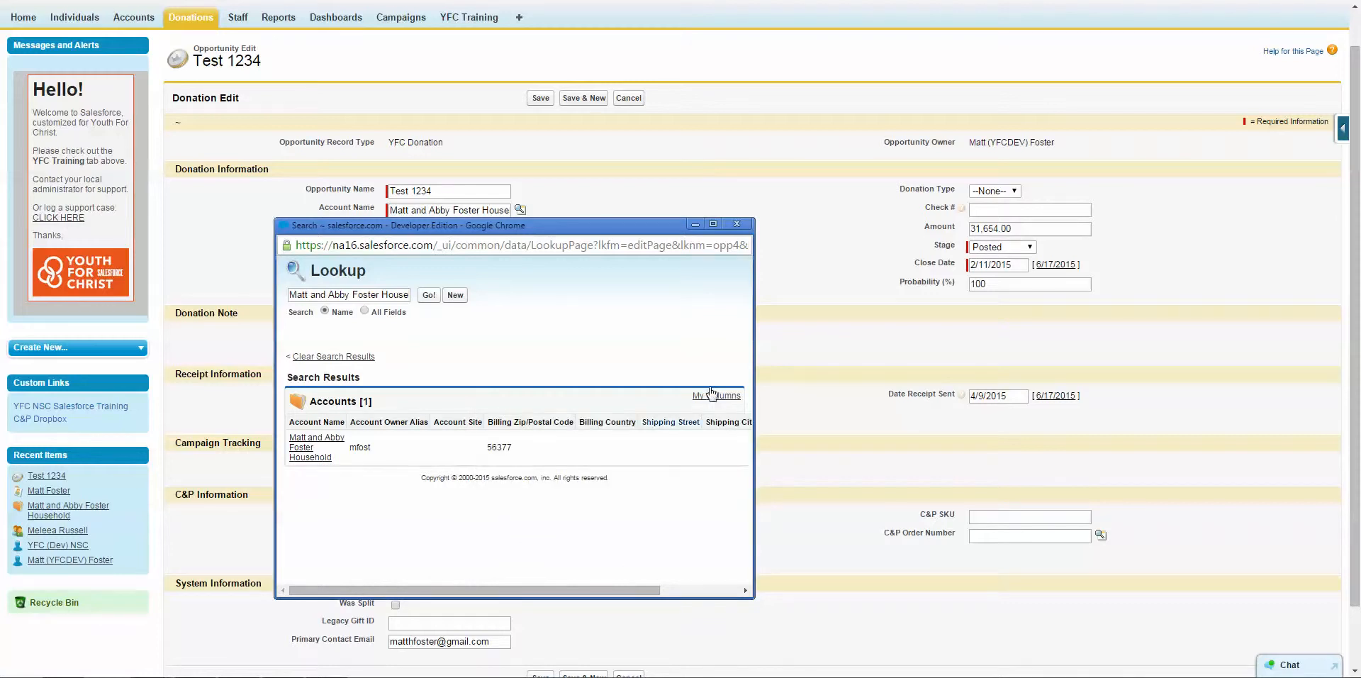
{"action": "left_click", "coordinate": [736, 225]}
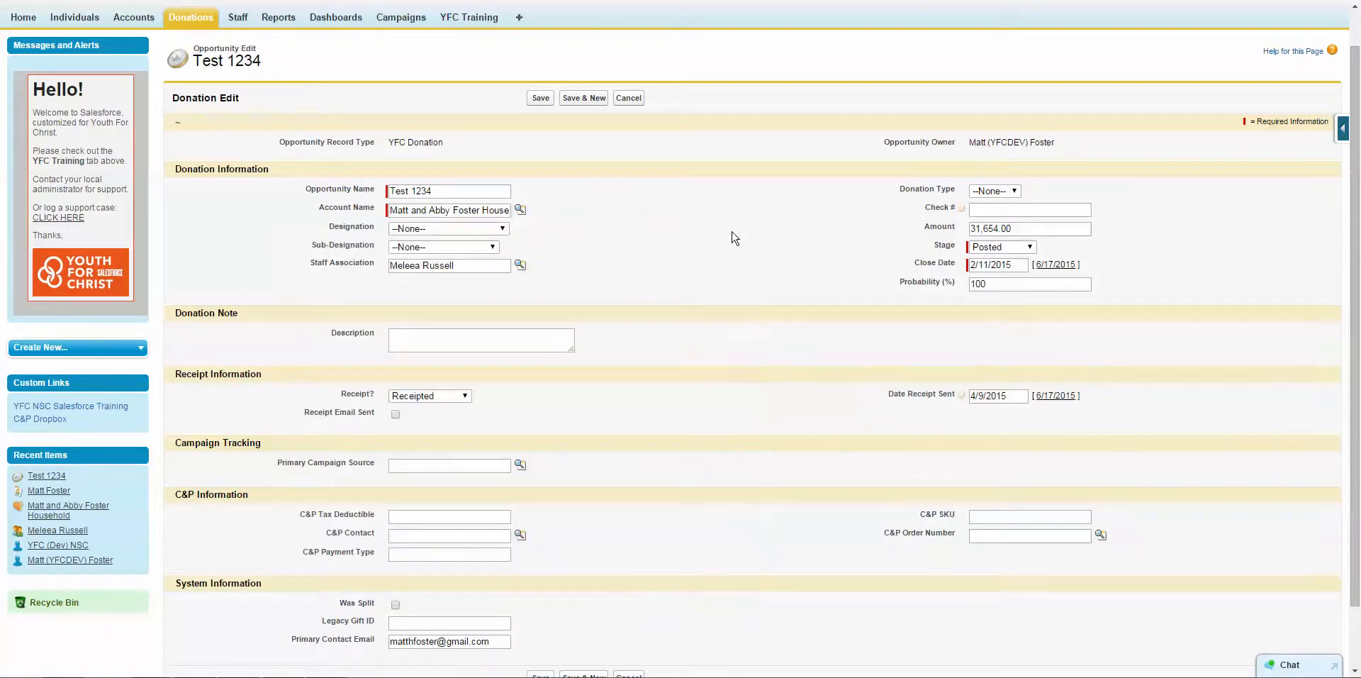
Reopen the Account Name lookup to check which object it searches, and close it.
{"action": "scroll", "coordinate": [709, 237], "scroll_direction": "up", "scroll_amount": 1}
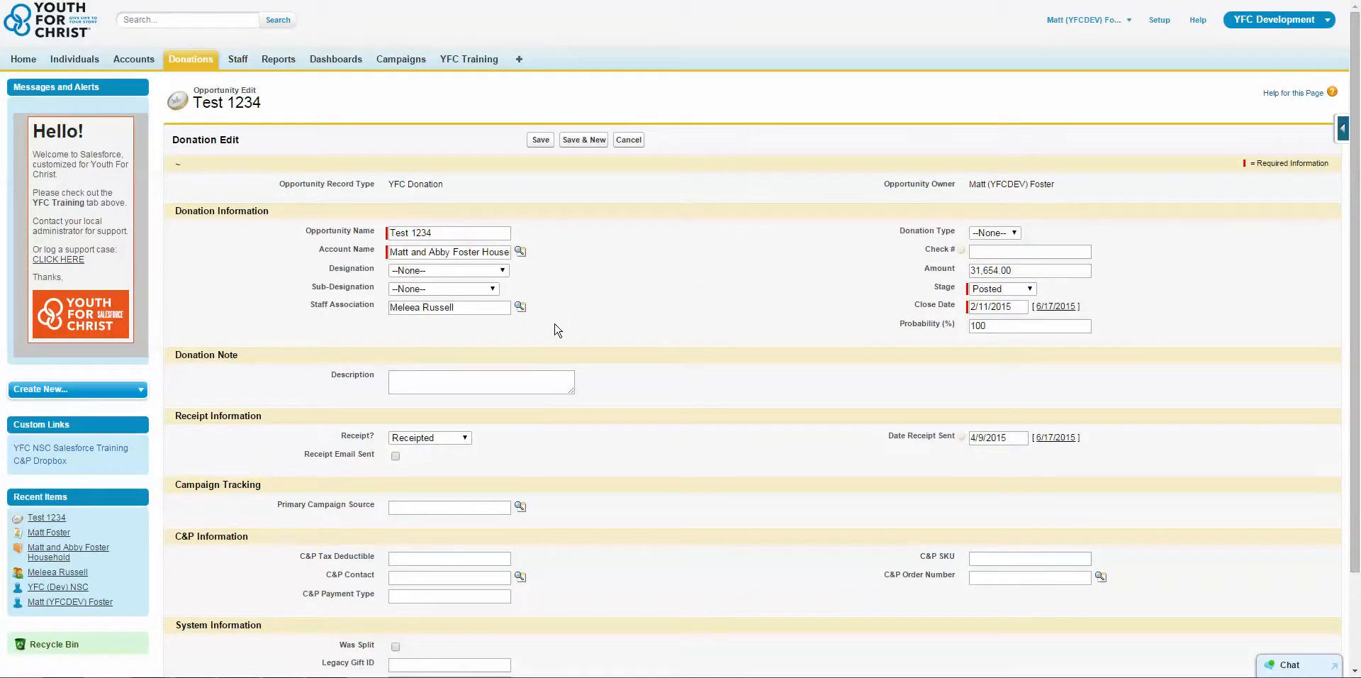
{"action": "left_click", "coordinate": [520, 252]}
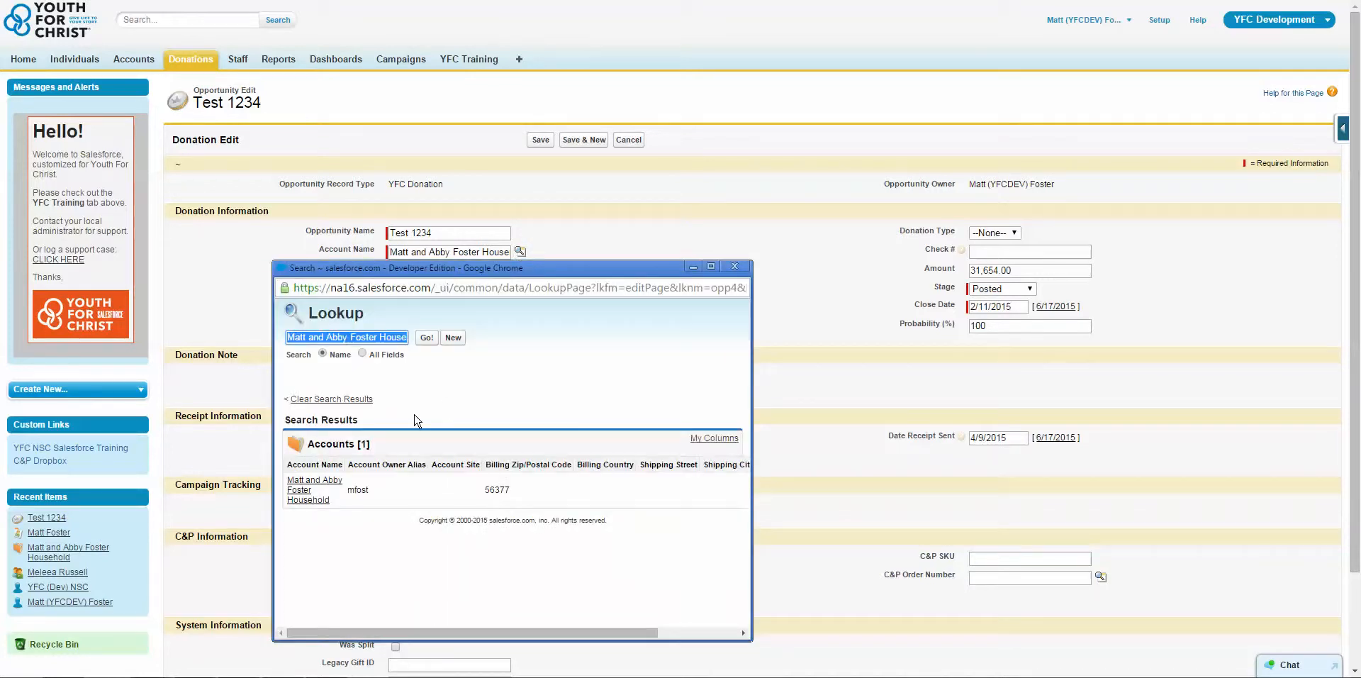
{"action": "left_click_drag", "start_coordinate": [371, 444], "coordinate": [303, 445]}
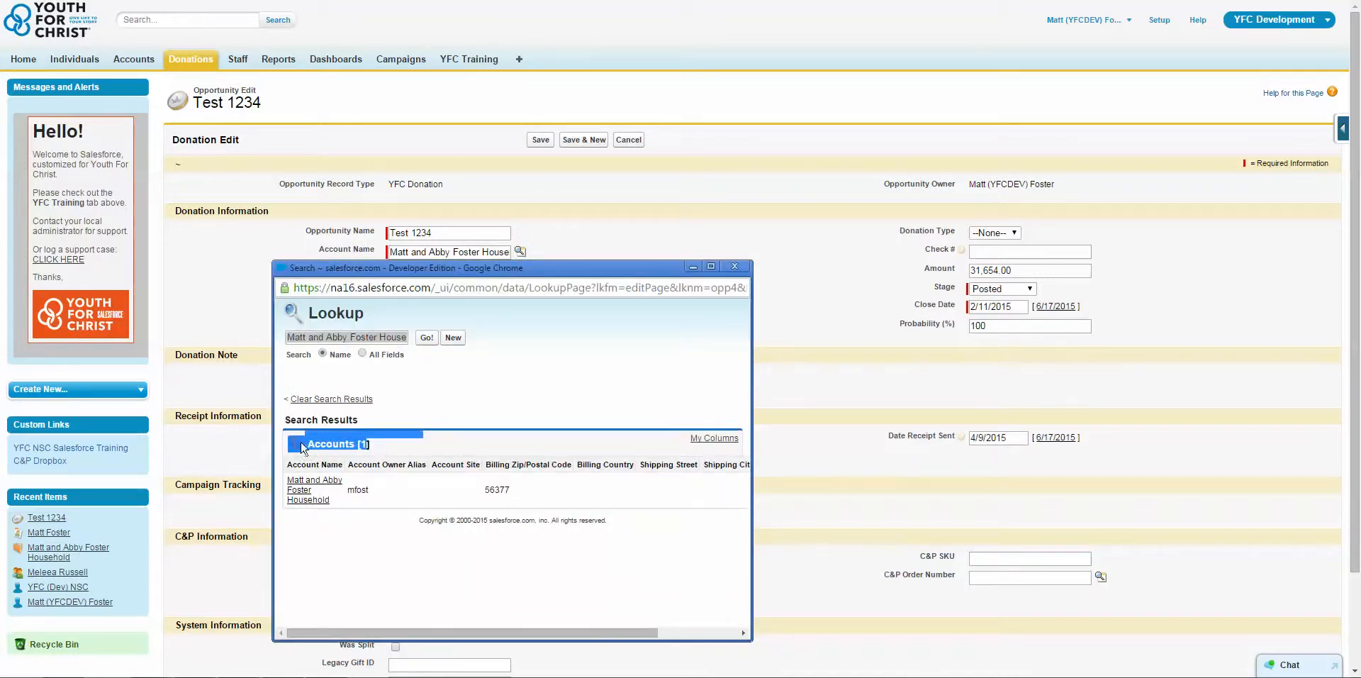
{"action": "left_click", "coordinate": [327, 441]}
{"action": "left_click", "coordinate": [734, 266]}
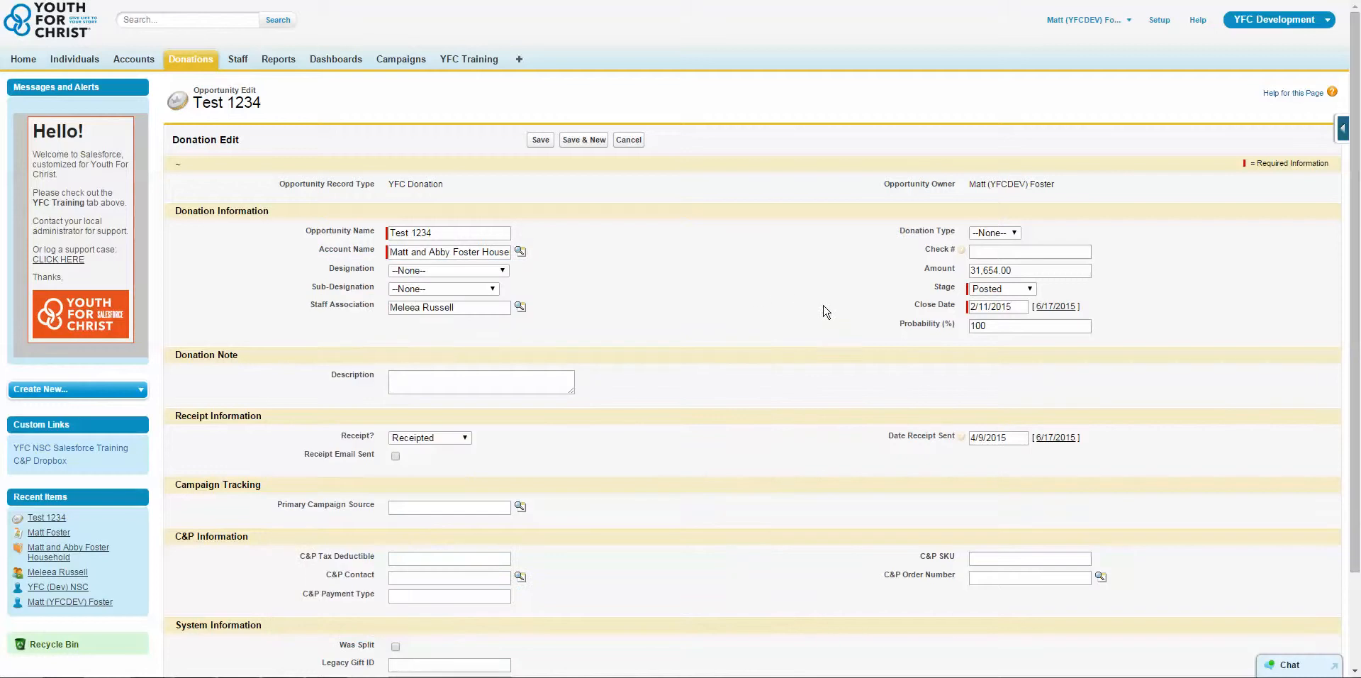
Check which objects the Primary Campaign Source and Staff Association lookups search, closing each one.
{"action": "left_click", "coordinate": [521, 507]}
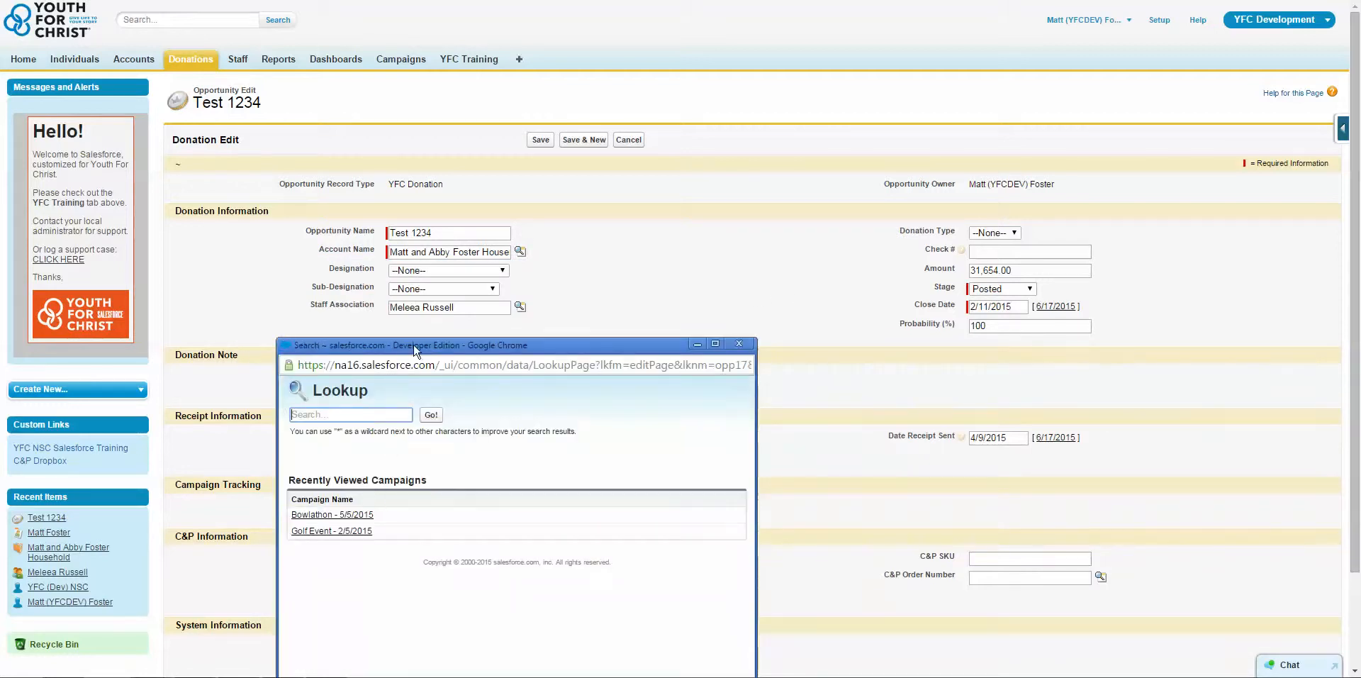
{"action": "left_click_drag", "start_coordinate": [426, 482], "coordinate": [372, 481]}
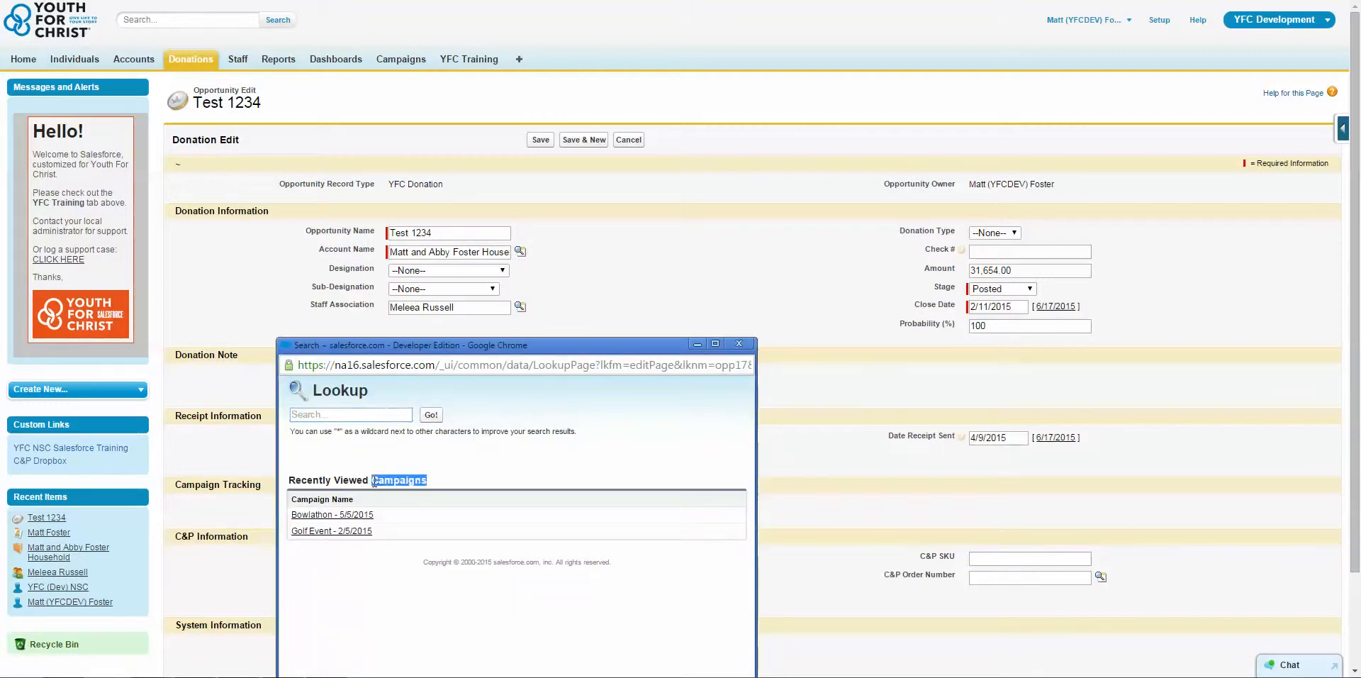
{"action": "left_click", "coordinate": [739, 343]}
{"action": "left_click", "coordinate": [521, 307]}
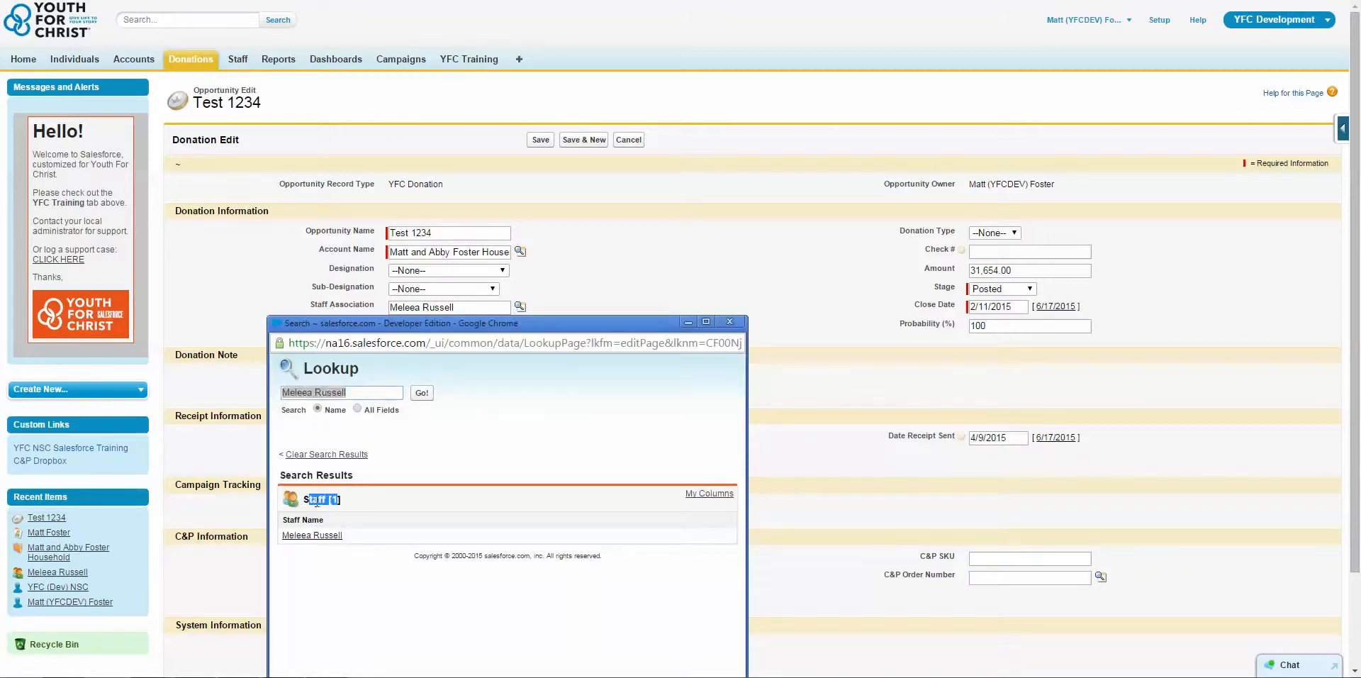
{"action": "left_click", "coordinate": [729, 322]}
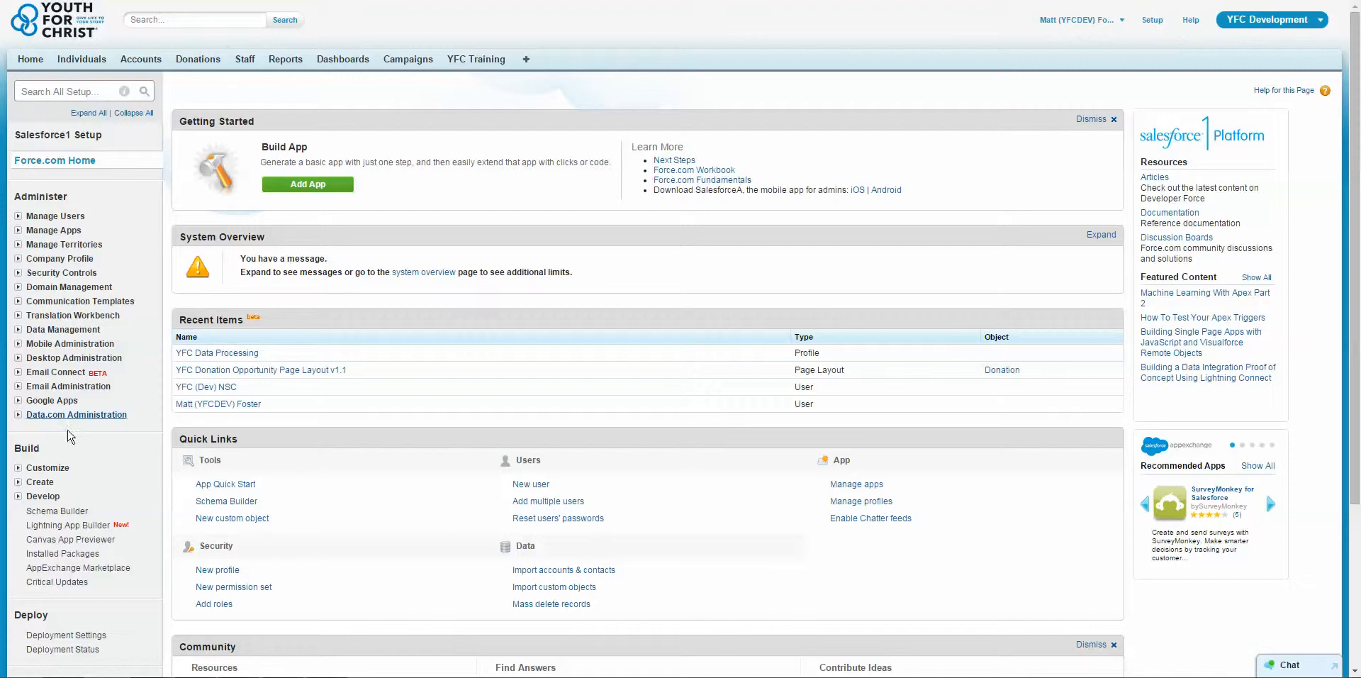
Open the search layouts for Accounts in the Customize section of Setup.
{"action": "left_click", "coordinate": [19, 469]}
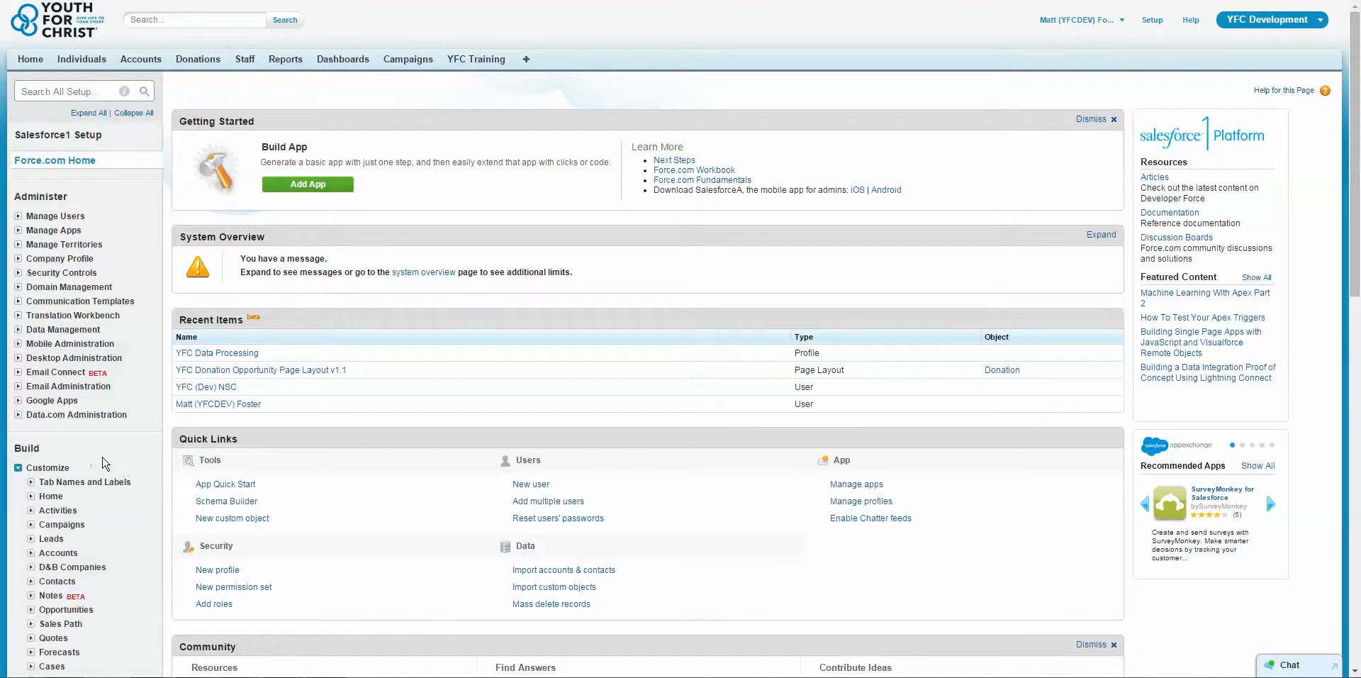
{"action": "scroll", "coordinate": [106, 451], "scroll_direction": "down", "scroll_amount": 2}
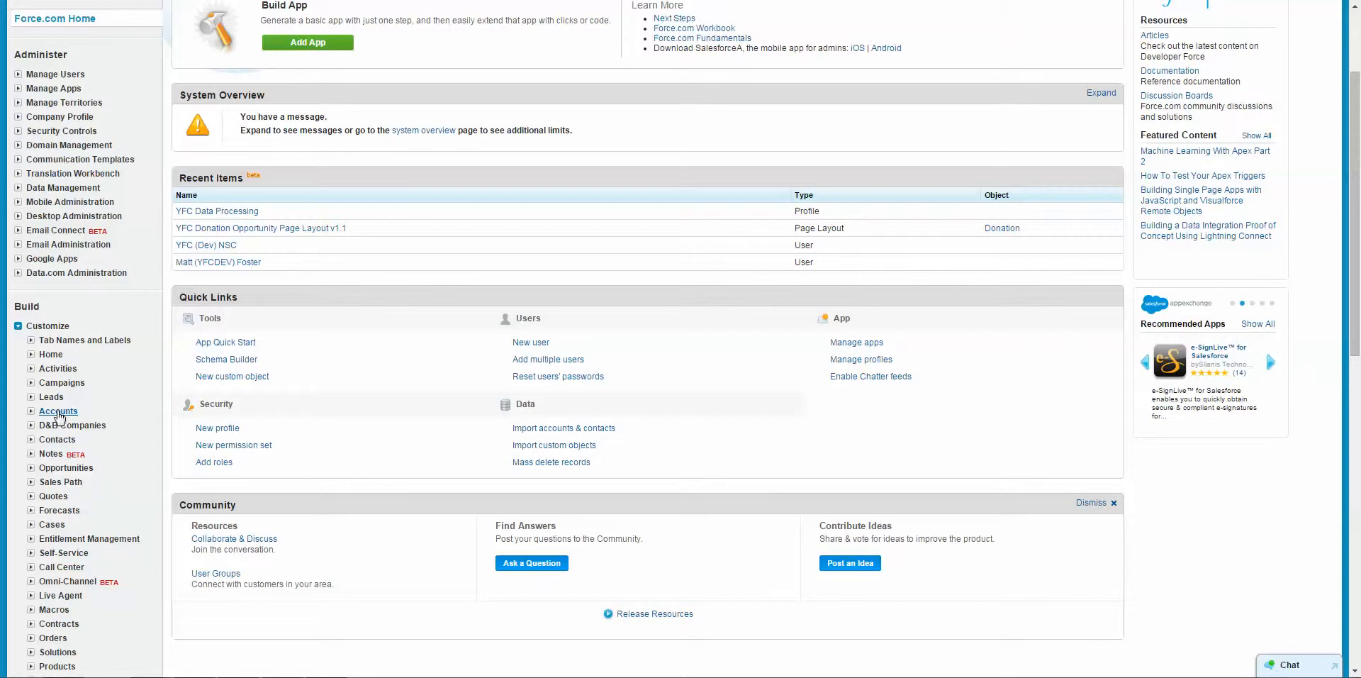
{"action": "left_click", "coordinate": [59, 412]}
{"action": "scroll", "coordinate": [64, 383], "scroll_direction": "down", "scroll_amount": 4}
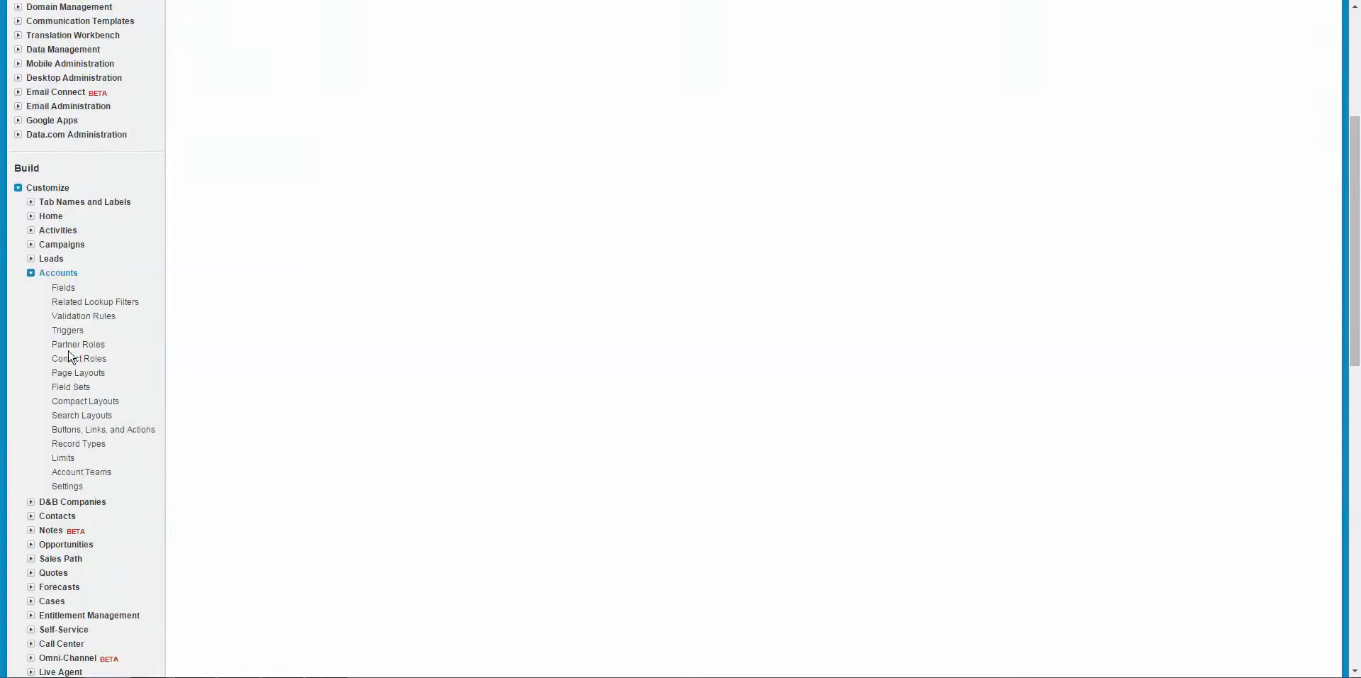
{"action": "left_click", "coordinate": [80, 416]}
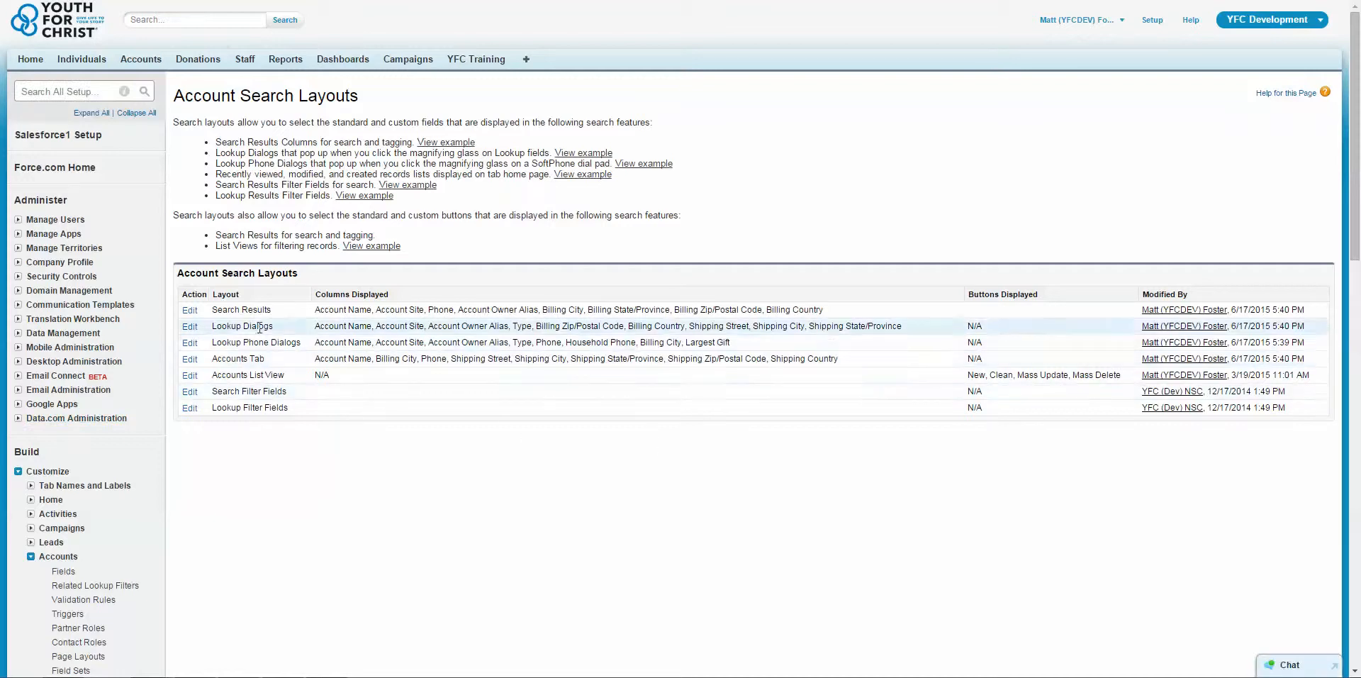
Edit the account Search Results layout, adding Total Gifts and the Total Gifts Last N Days, Last Year, This Year and Two Years Ago fields.
{"action": "left_click_drag", "start_coordinate": [190, 312], "coordinate": [191, 313]}
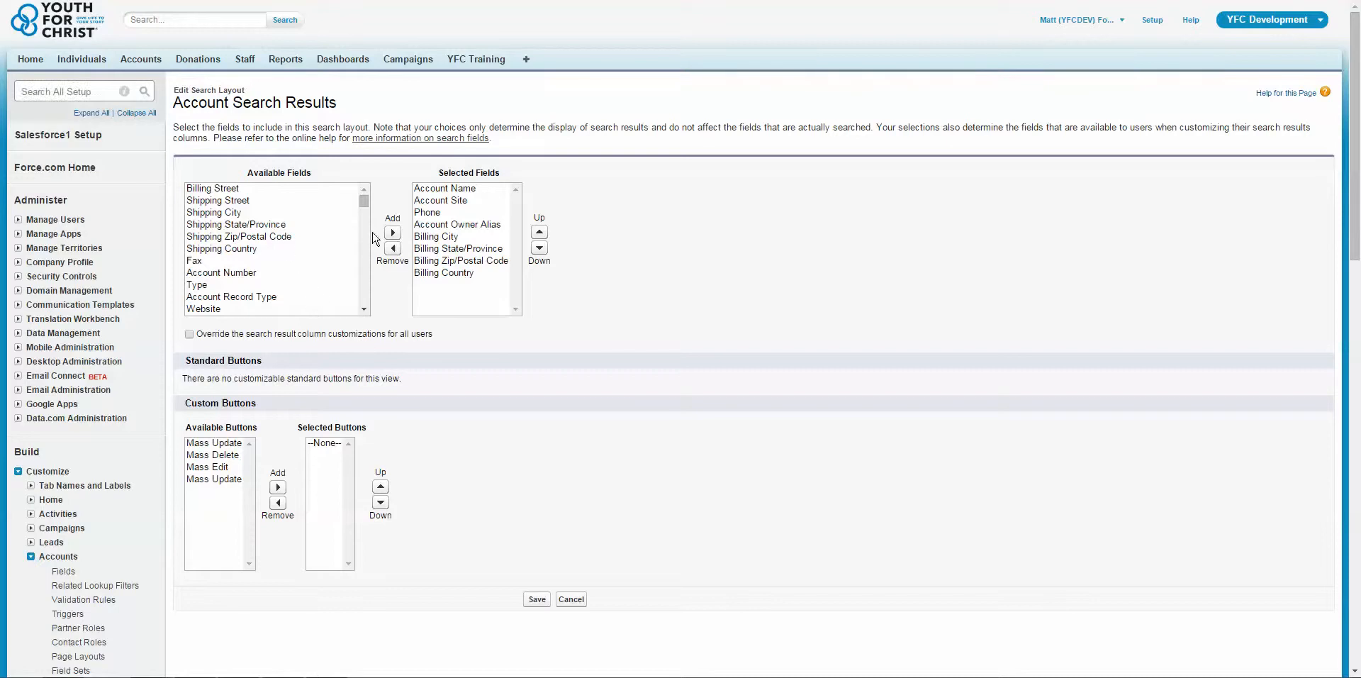
{"action": "left_click_drag", "start_coordinate": [363, 204], "coordinate": [373, 317]}
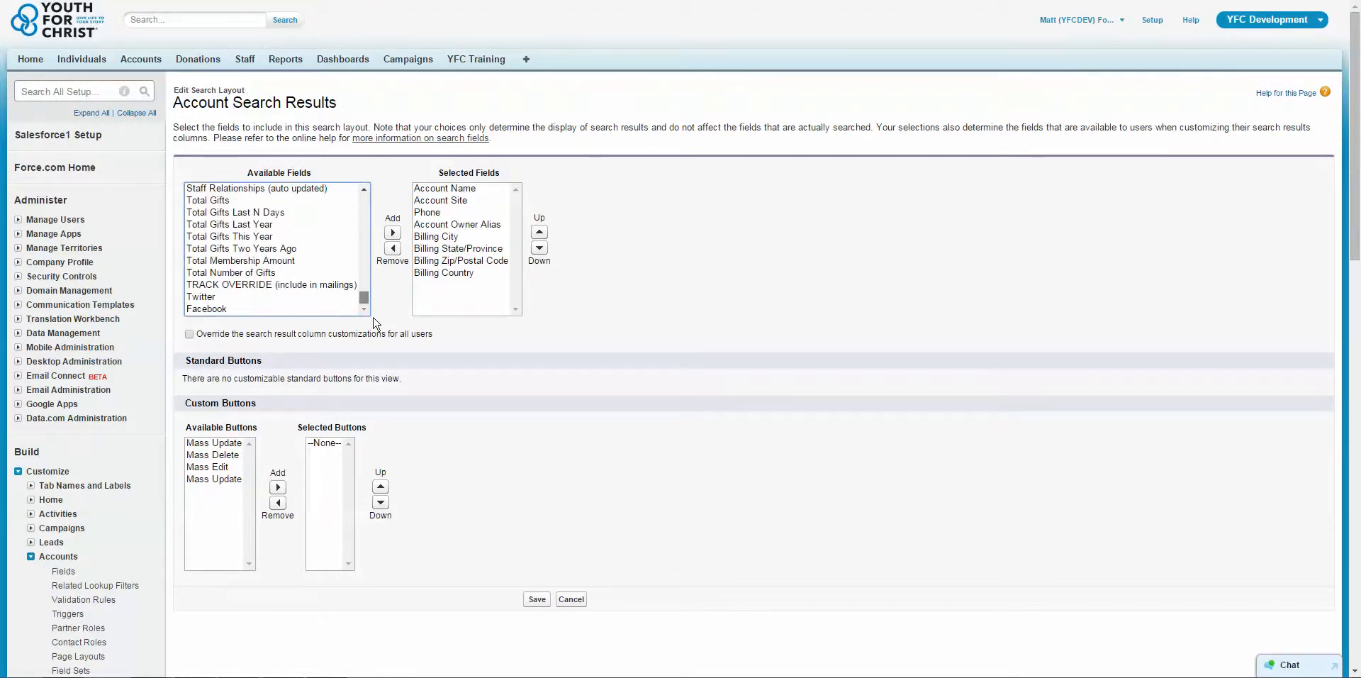
{"action": "left_click_drag", "start_coordinate": [264, 214], "coordinate": [262, 271]}
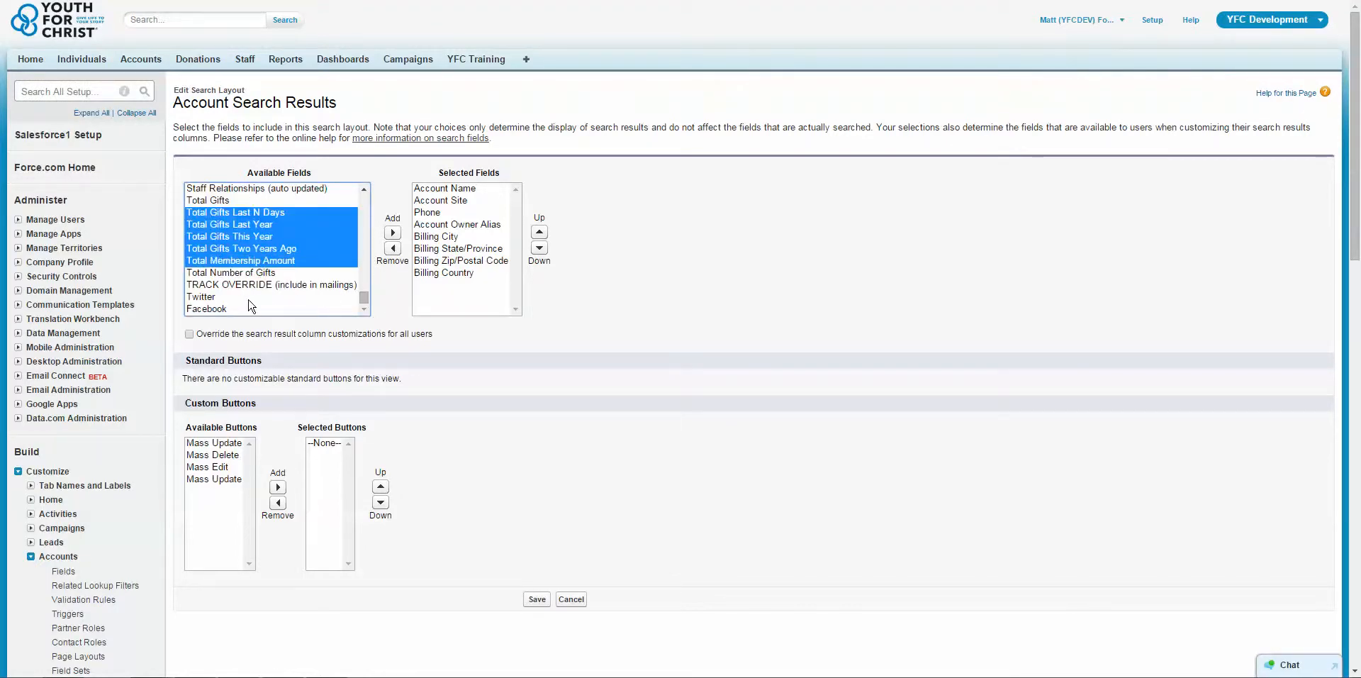
{"action": "left_click", "coordinate": [316, 201]}
{"action": "left_click", "coordinate": [294, 220]}
{"action": "scroll", "coordinate": [370, 202], "scroll_direction": "up", "scroll_amount": 3}
{"action": "left_click_drag", "start_coordinate": [272, 204], "coordinate": [269, 267]}
{"action": "left_click", "coordinate": [260, 273]}
{"action": "scroll", "coordinate": [310, 267], "scroll_direction": "down", "scroll_amount": 2}
{"action": "left_click", "coordinate": [392, 233]}
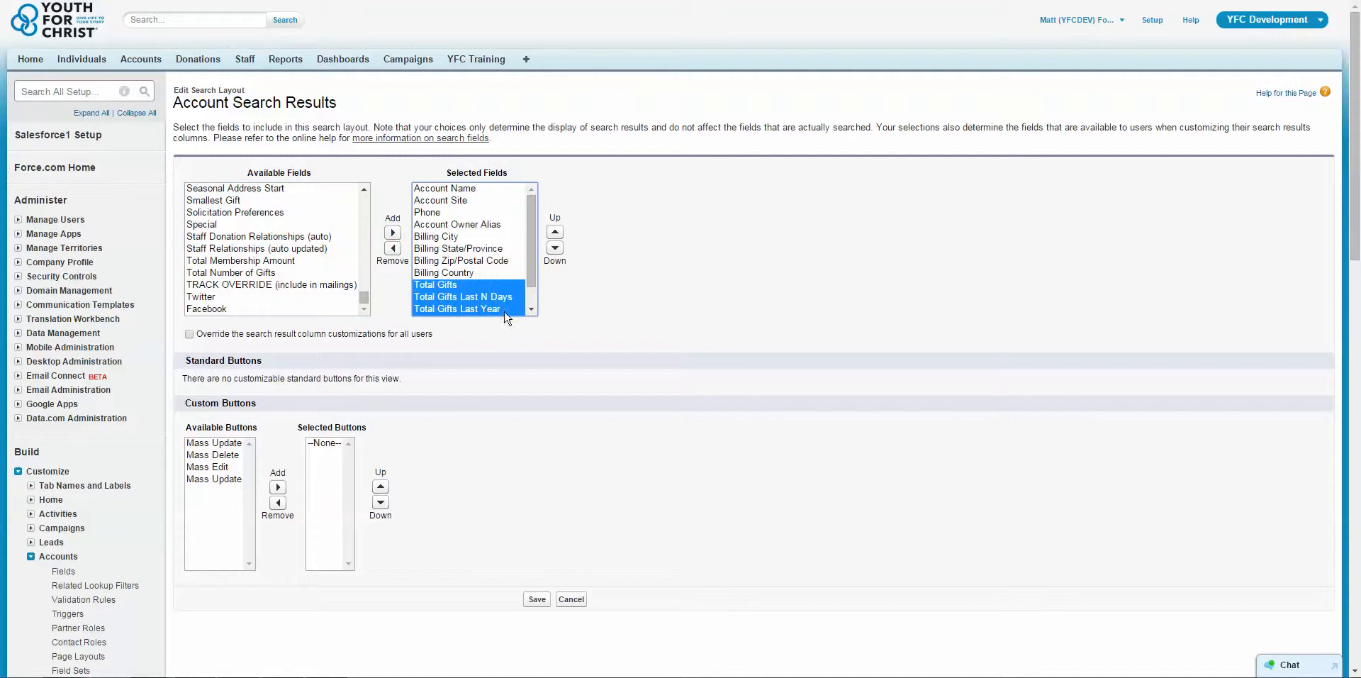
Add Owner Last Name, Created By Alias, Last Modified By Alias and Last Modified By to the selected fields and try to save the layout.
{"action": "left_click_drag", "start_coordinate": [364, 296], "coordinate": [369, 228]}
{"action": "left_click_drag", "start_coordinate": [312, 201], "coordinate": [329, 239]}
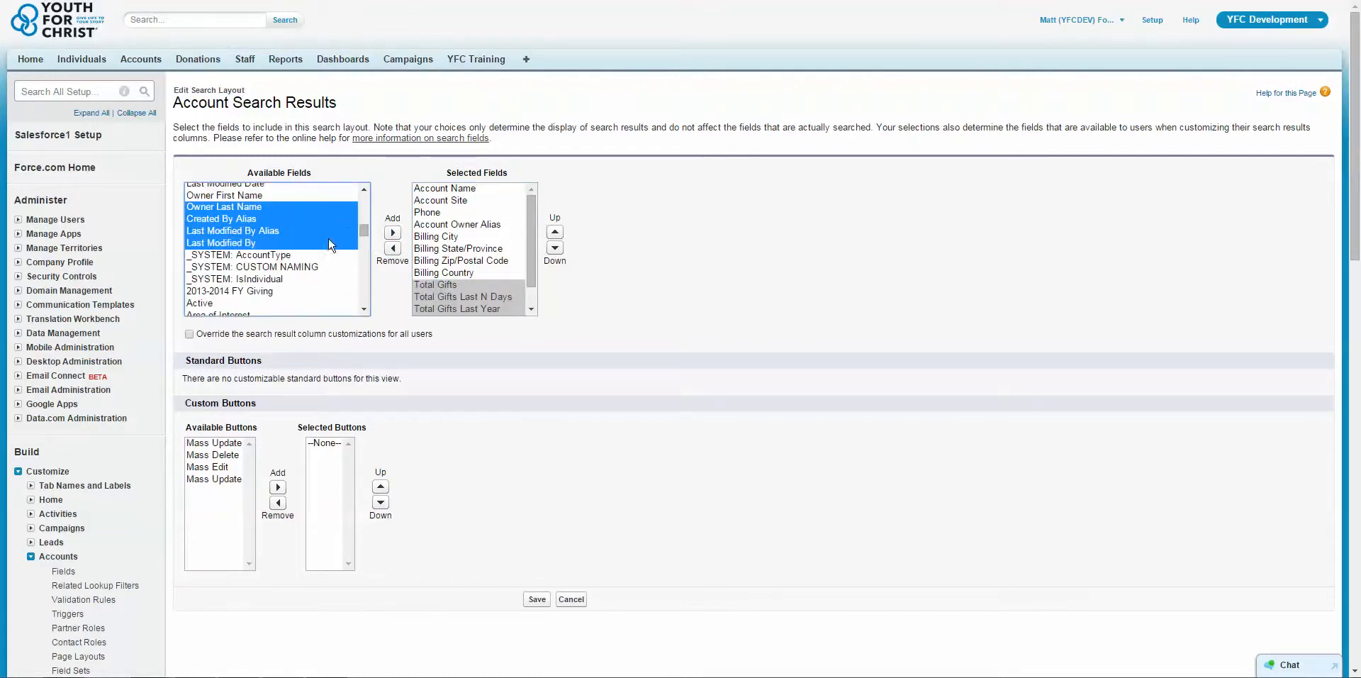
{"action": "left_click", "coordinate": [392, 232]}
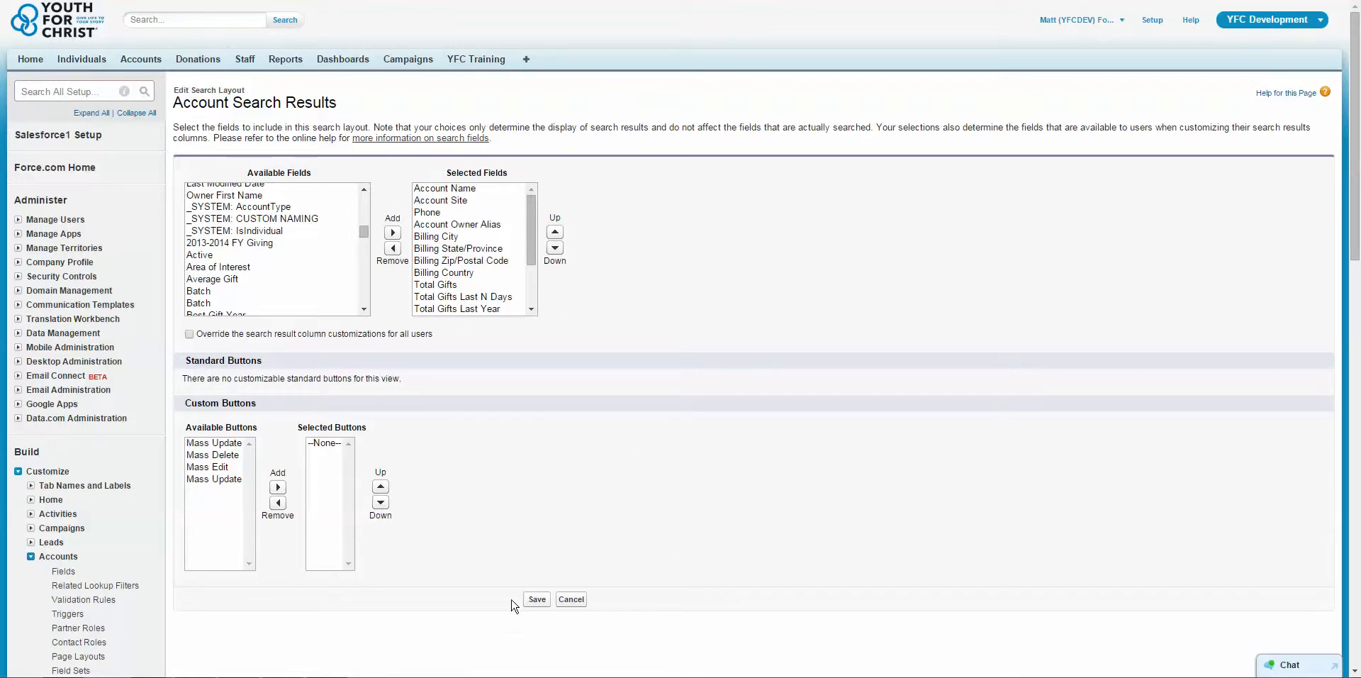
{"action": "left_click", "coordinate": [538, 599]}
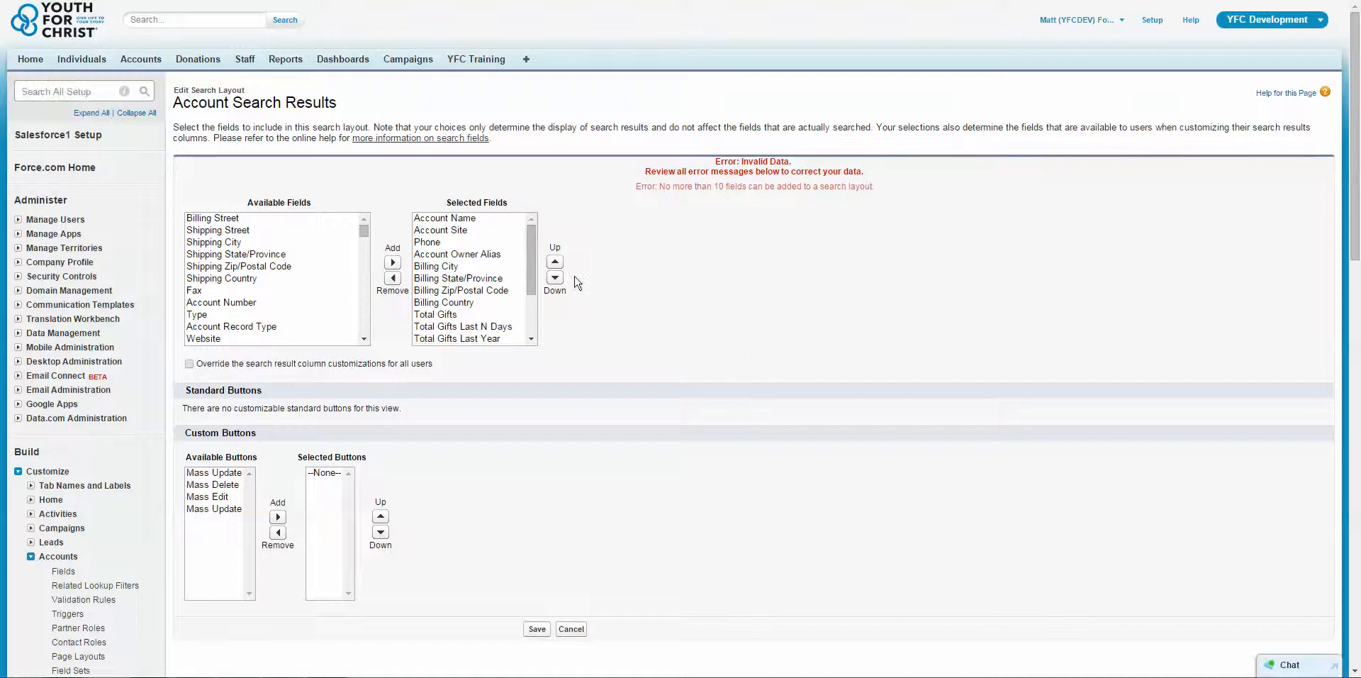
Remove Owner Last Name, Created By Alias, Last Modified By Alias and Last Modified By from the selected fields and try to save the layout.
{"action": "left_click_drag", "start_coordinate": [530, 294], "coordinate": [526, 334]}
{"action": "left_click_drag", "start_coordinate": [468, 305], "coordinate": [487, 378]}
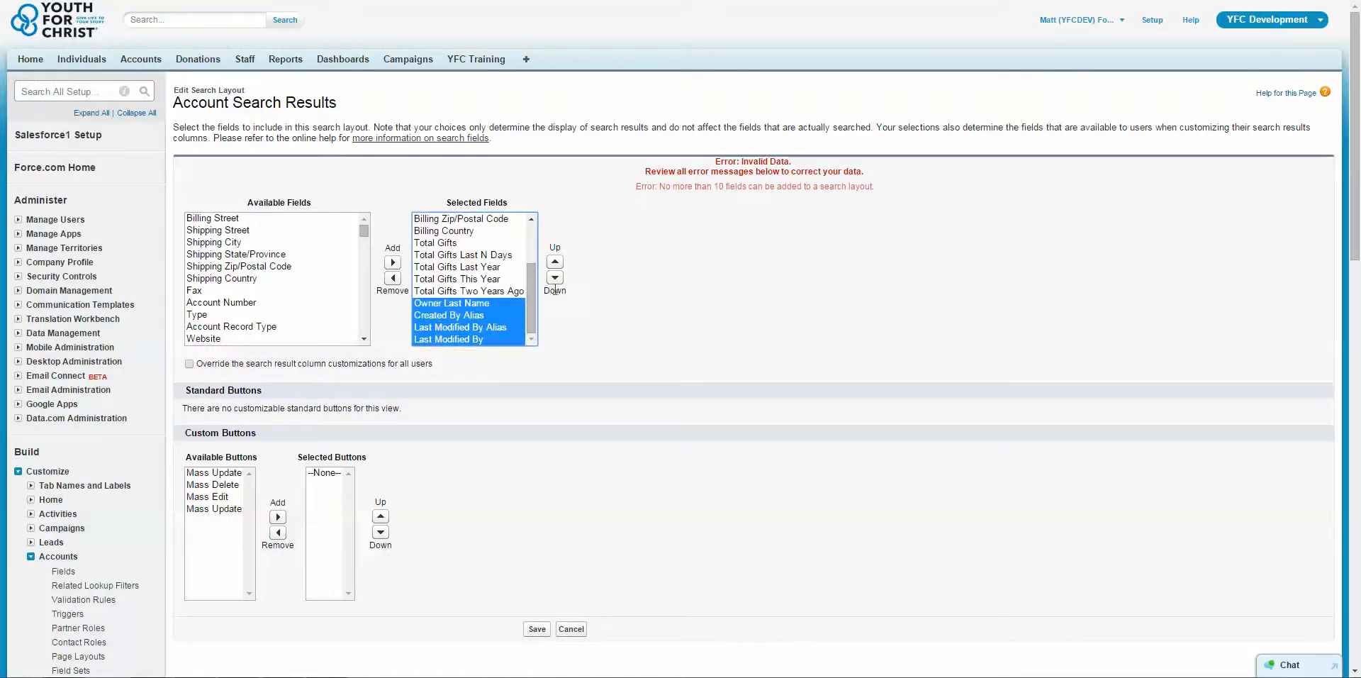
{"action": "left_click", "coordinate": [393, 278]}
{"action": "left_click", "coordinate": [537, 628]}
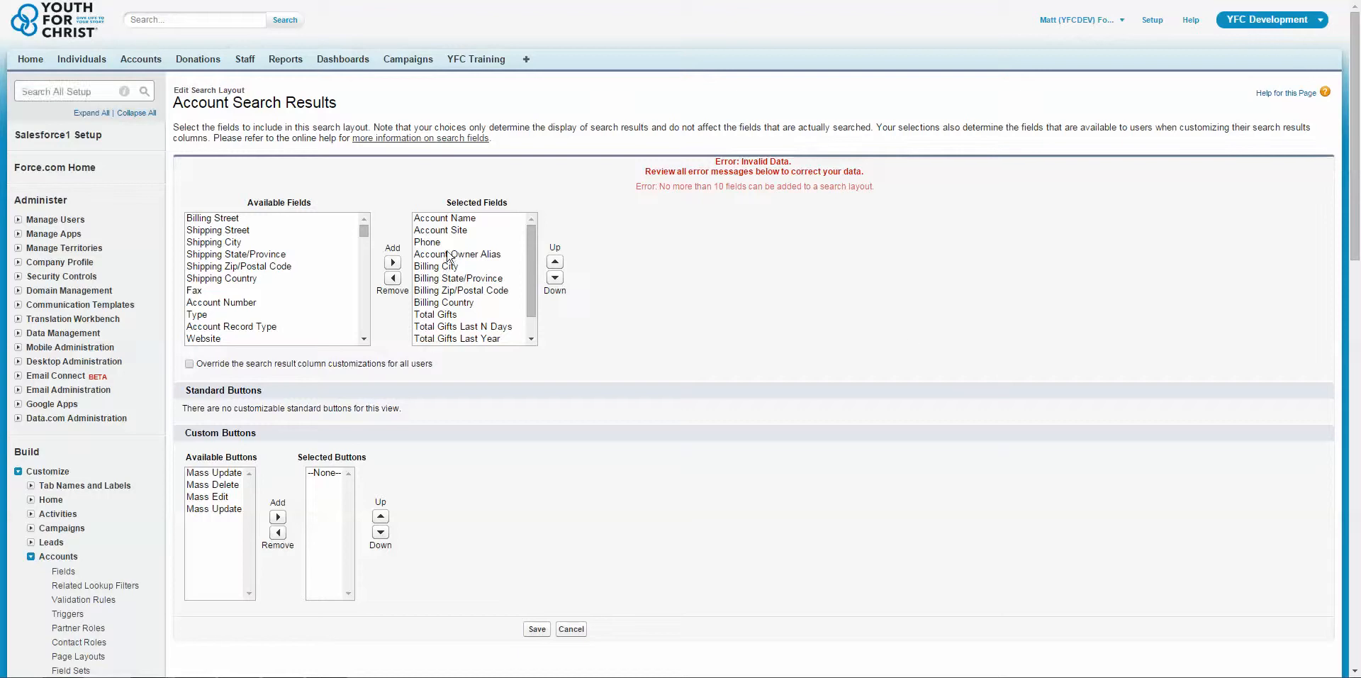
Remove Billing City, Billing State/Province and Account Owner Alias from the Account Search Results fields and save the layout.
{"action": "left_click_drag", "start_coordinate": [446, 267], "coordinate": [441, 281]}
{"action": "left_click", "coordinate": [393, 278]}
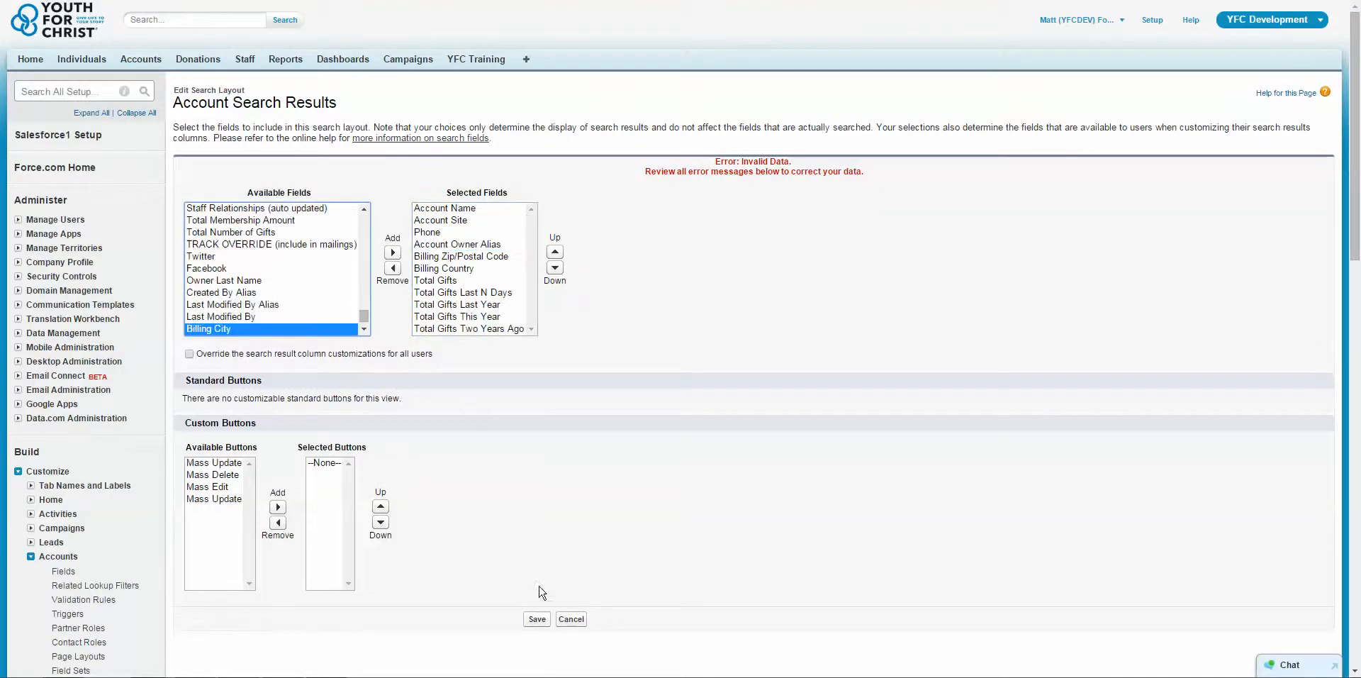
{"action": "left_click", "coordinate": [537, 619]}
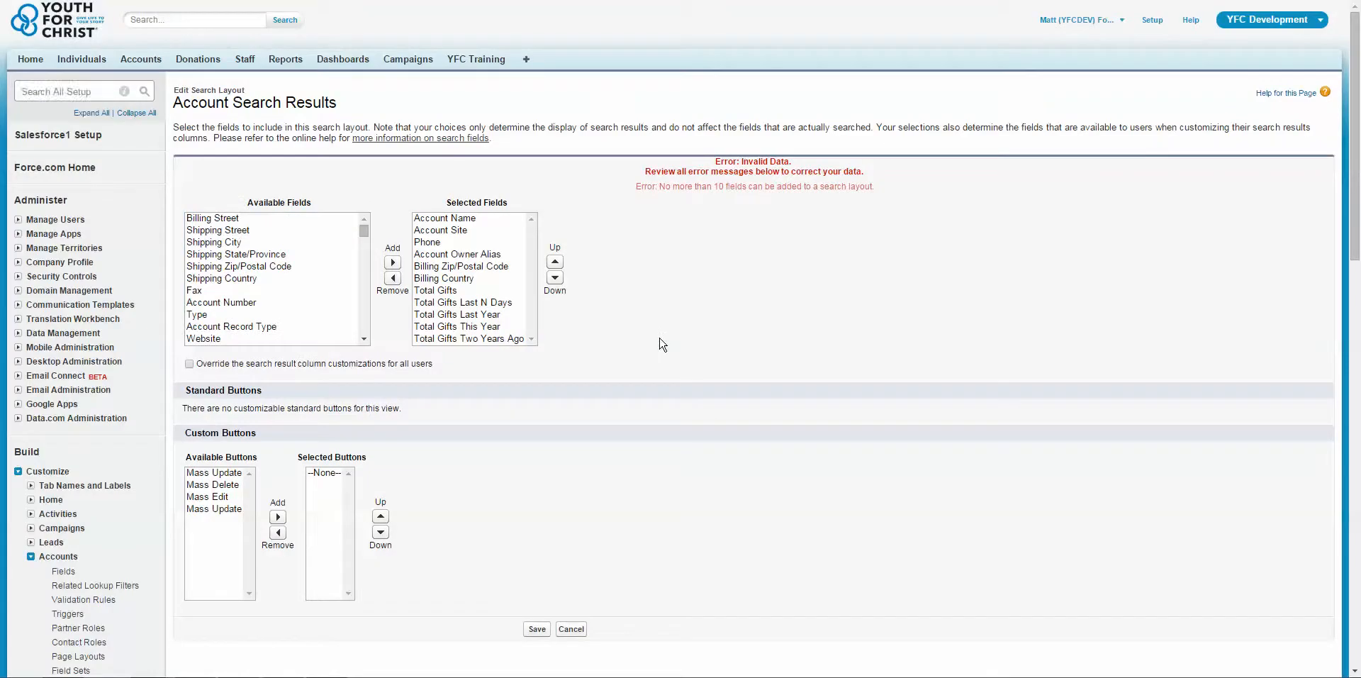
{"action": "left_click", "coordinate": [468, 255]}
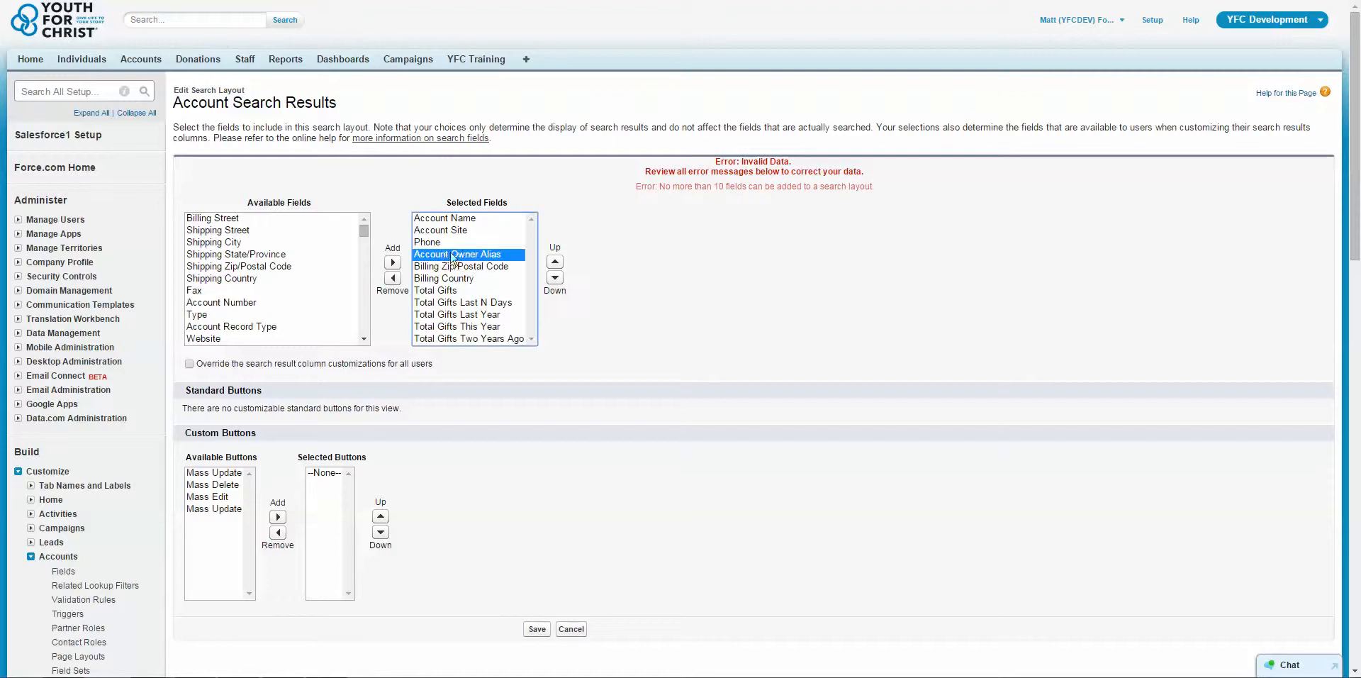
{"action": "left_click", "coordinate": [392, 278]}
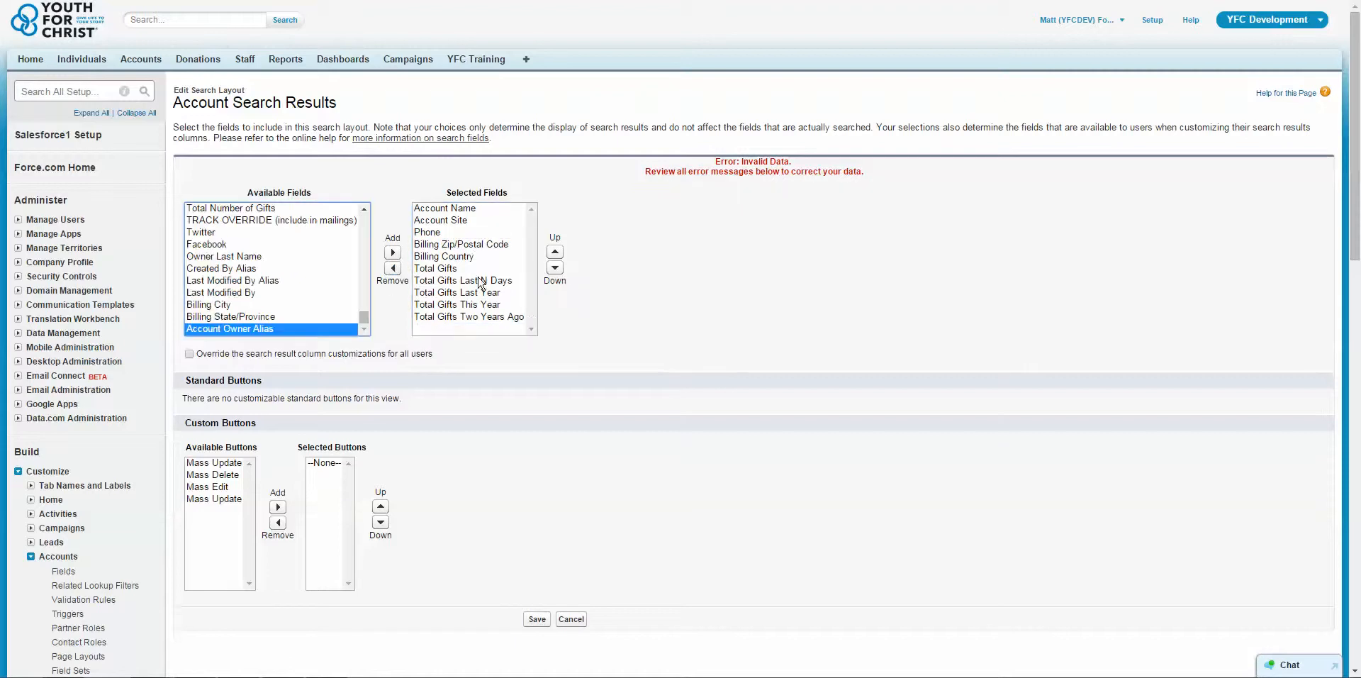
{"action": "left_click", "coordinate": [536, 619]}
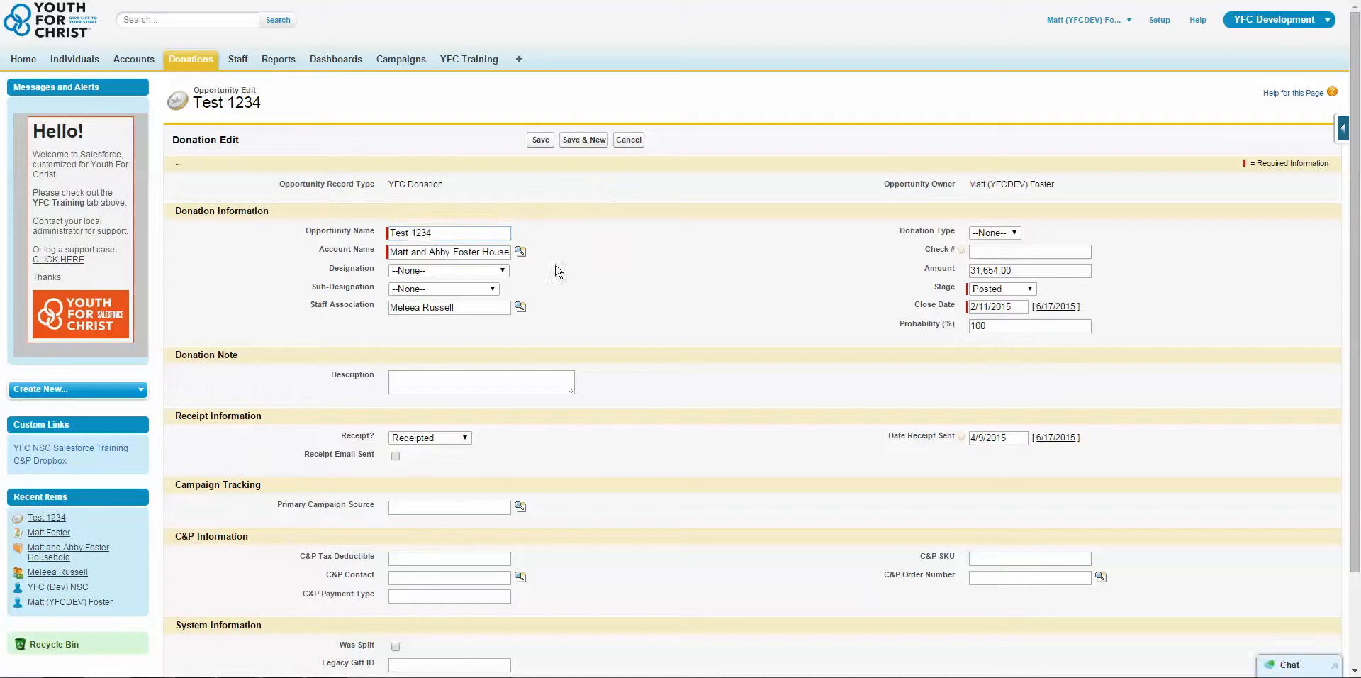
Examine the available and selected fields in My Columns of the Account Name lookup on the Test 1234 donation.
{"action": "left_click", "coordinate": [521, 254]}
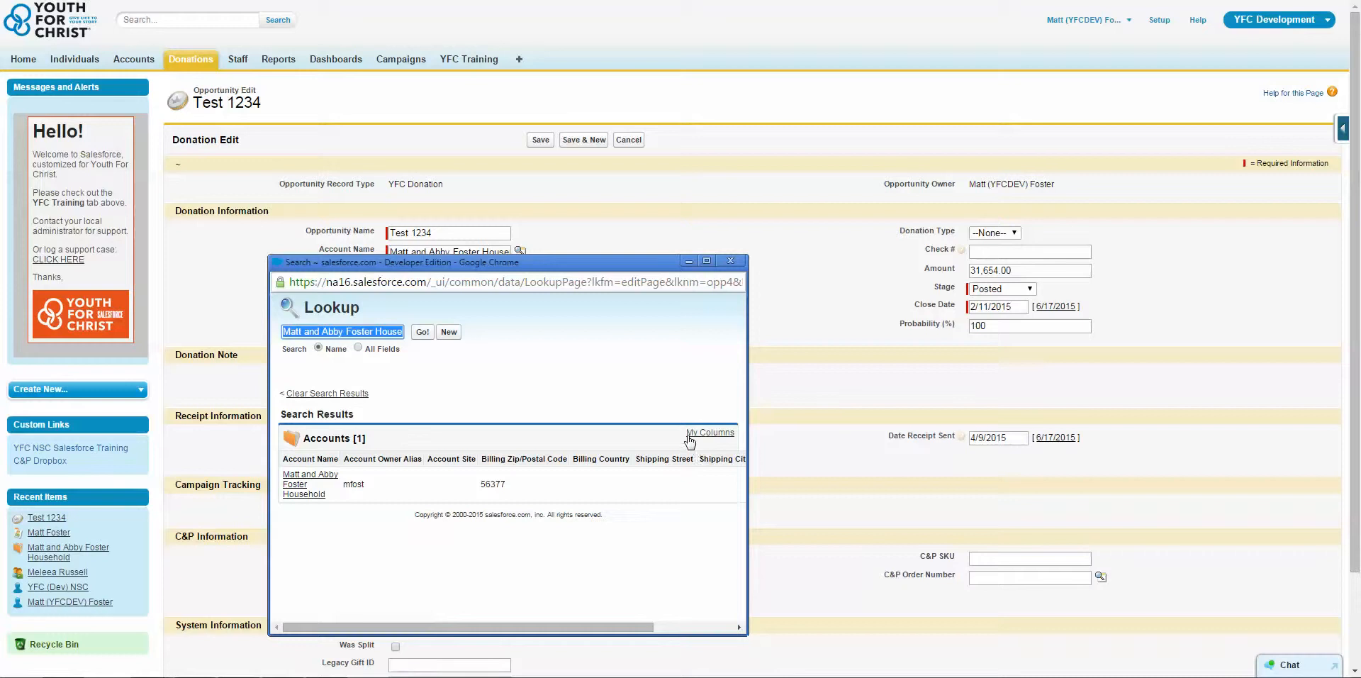
{"action": "left_click", "coordinate": [698, 434]}
{"action": "left_click_drag", "start_coordinate": [659, 510], "coordinate": [659, 556]}
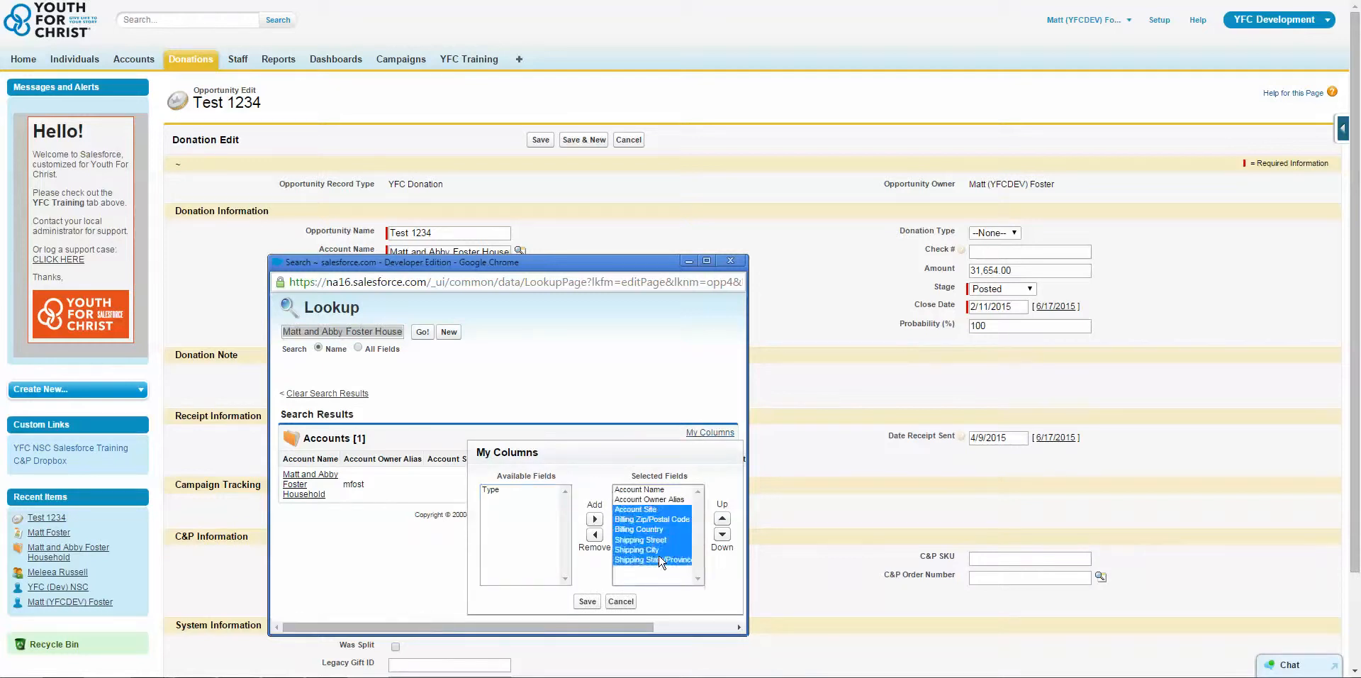
{"action": "left_click", "coordinate": [631, 424]}
{"action": "left_click_drag", "start_coordinate": [634, 451], "coordinate": [587, 432]}
{"action": "left_click", "coordinate": [662, 403]}
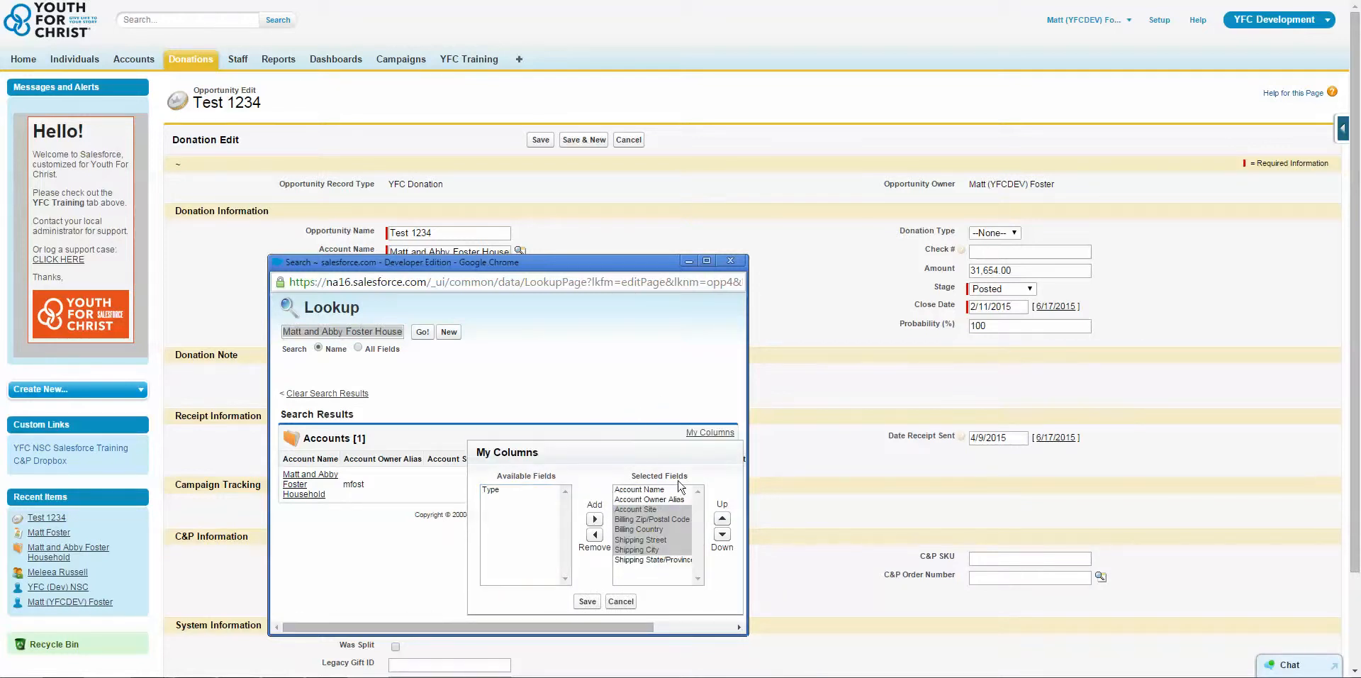
{"action": "left_click_drag", "start_coordinate": [657, 522], "coordinate": [655, 565]}
{"action": "left_click", "coordinate": [656, 553]}
{"action": "left_click", "coordinate": [646, 432]}
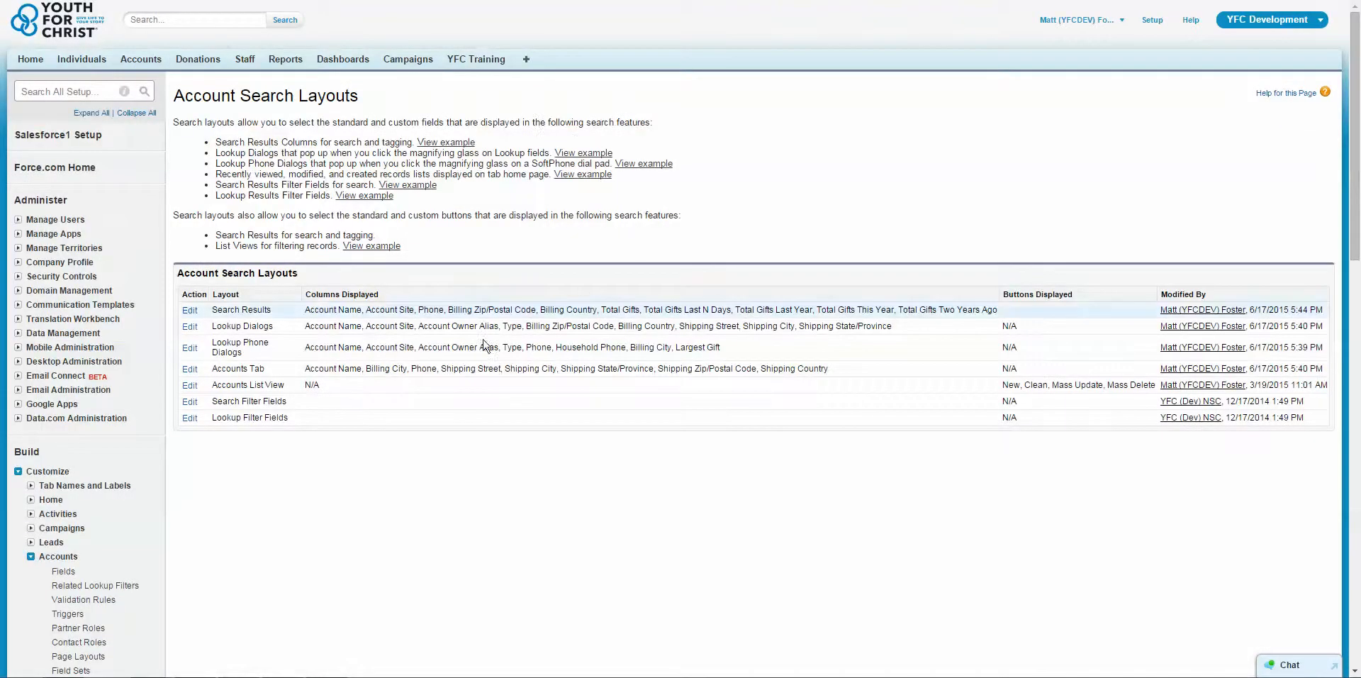
Edit the account Lookup Dialogs layout, adding Website and removing Shipping State/Province, and save it.
{"action": "left_click", "coordinate": [190, 329]}
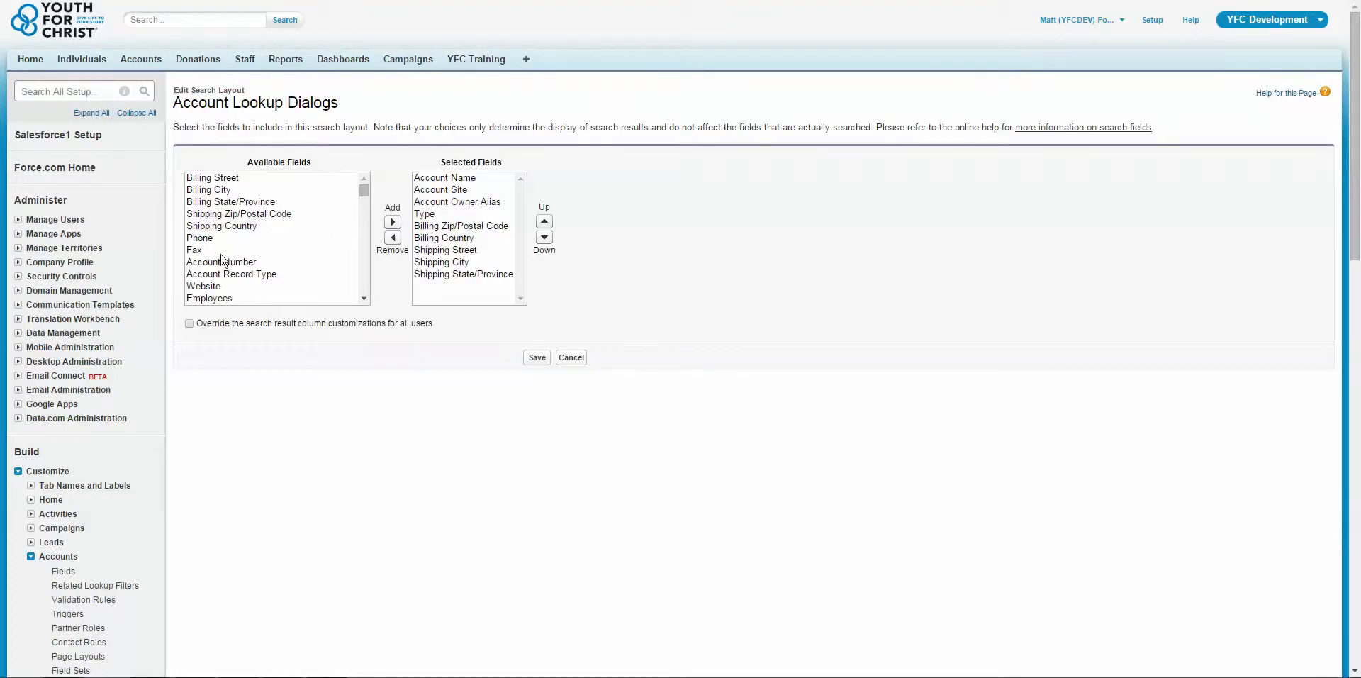
{"action": "scroll", "coordinate": [362, 207], "scroll_direction": "down", "scroll_amount": 1}
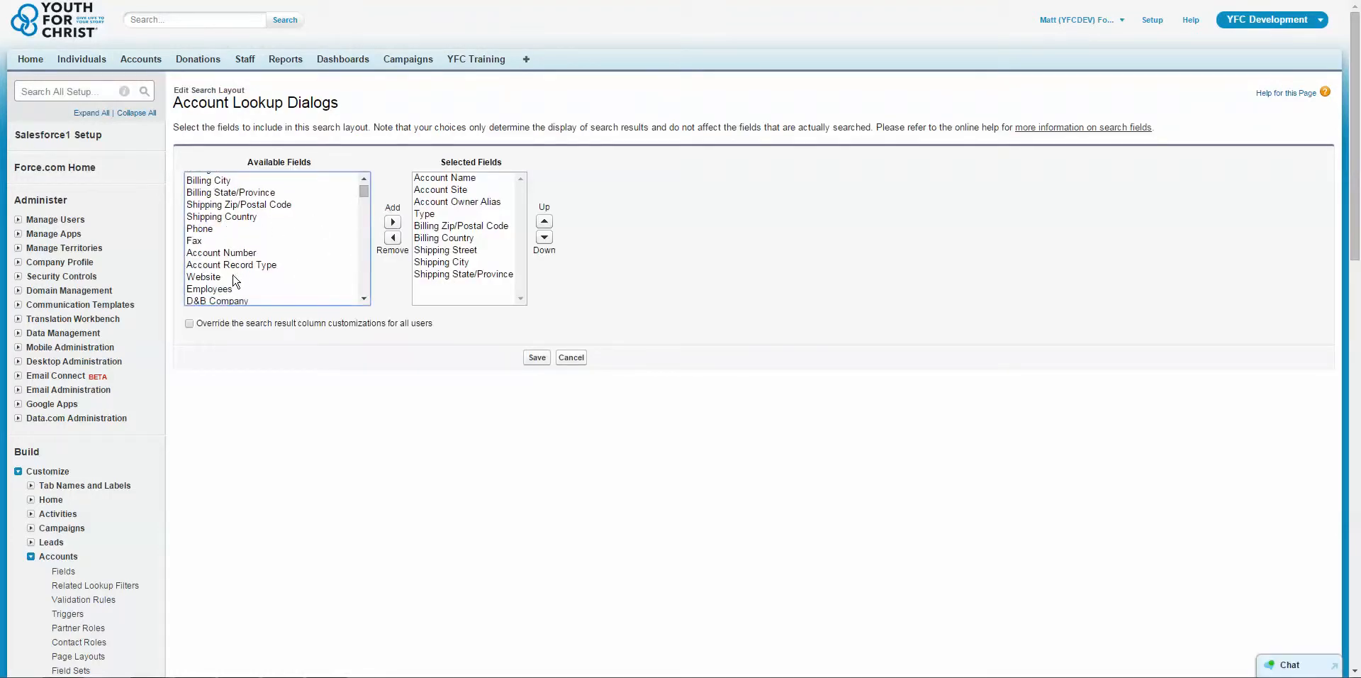
{"action": "left_click", "coordinate": [212, 276]}
{"action": "left_click", "coordinate": [392, 222]}
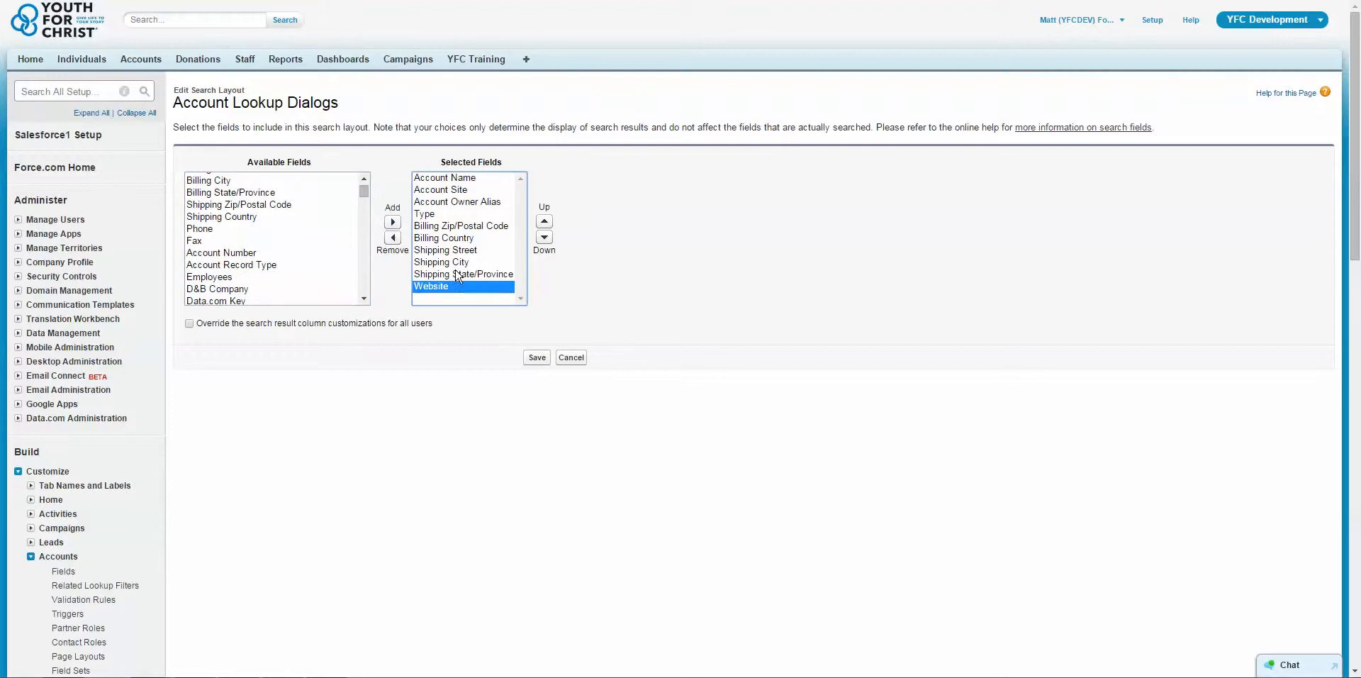
{"action": "left_click", "coordinate": [459, 273]}
{"action": "left_click", "coordinate": [392, 238]}
{"action": "left_click", "coordinate": [537, 357]}
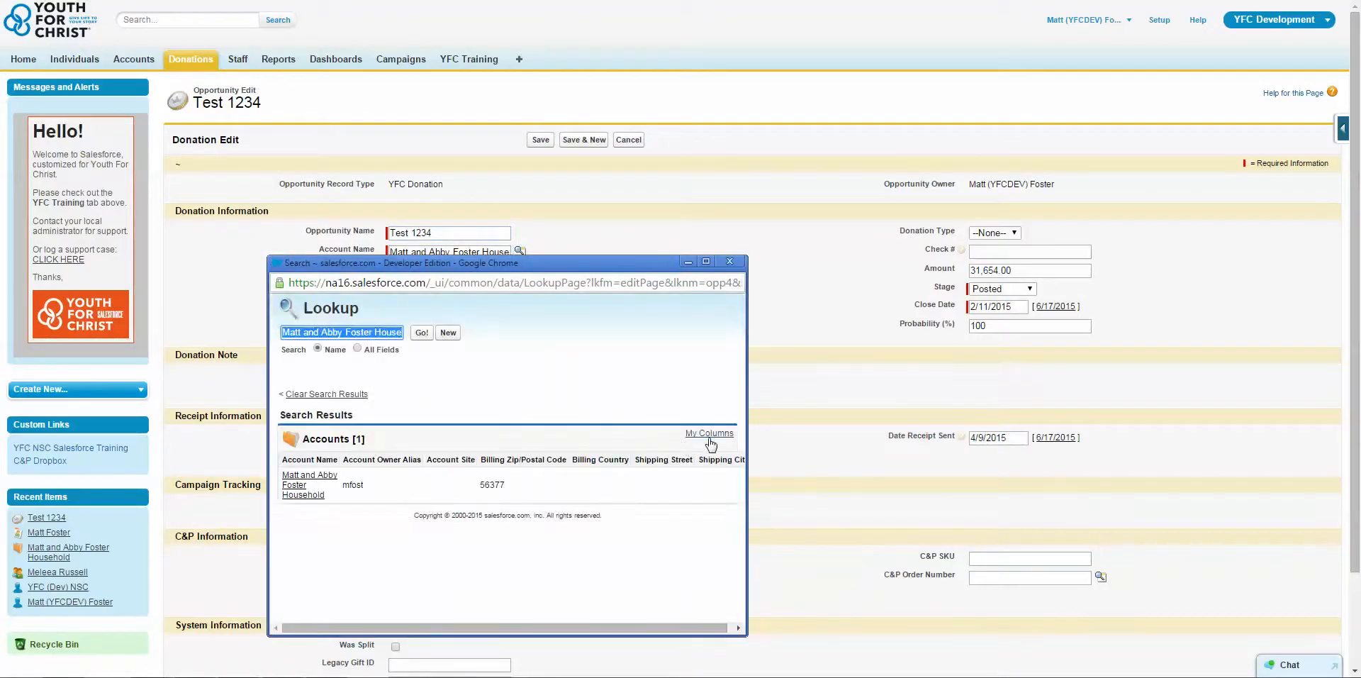
Add Website to the selected fields in My Columns of the Account Name lookup and save the column selection.
{"action": "left_click", "coordinate": [712, 436]}
{"action": "left_click", "coordinate": [523, 500]}
{"action": "left_click", "coordinate": [594, 521]}
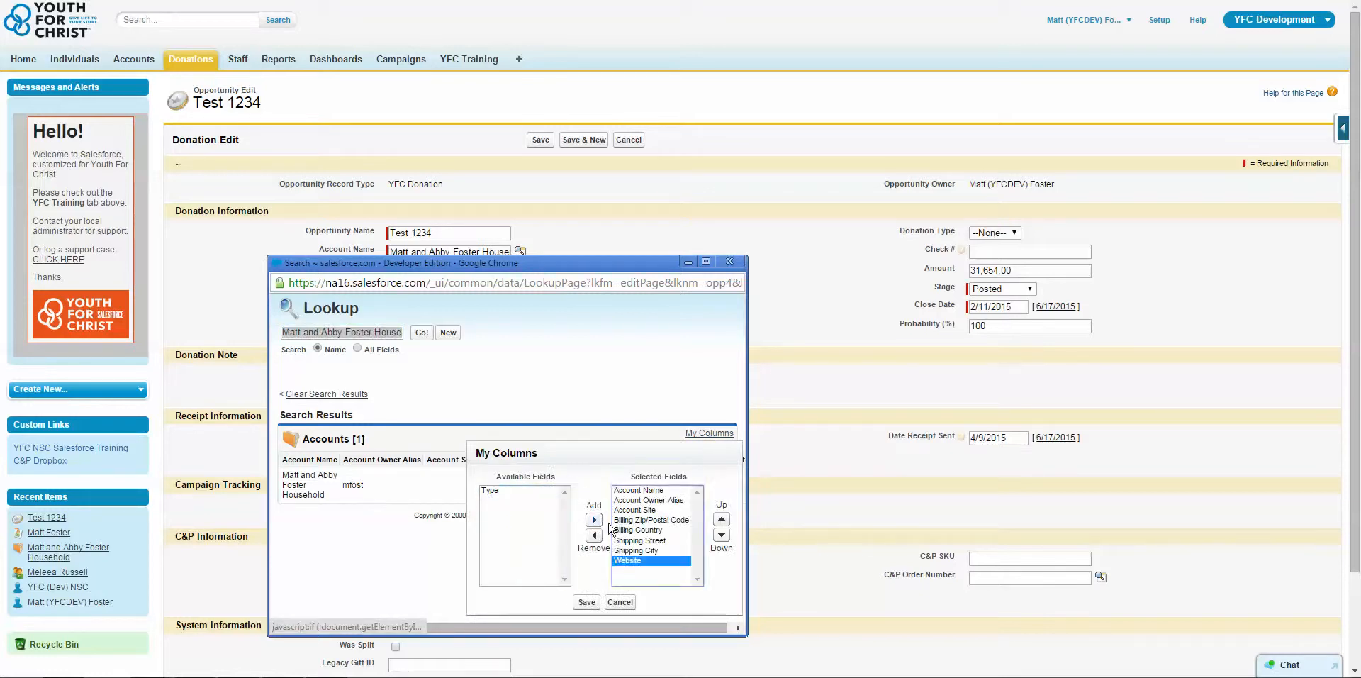
{"action": "left_click", "coordinate": [586, 601]}
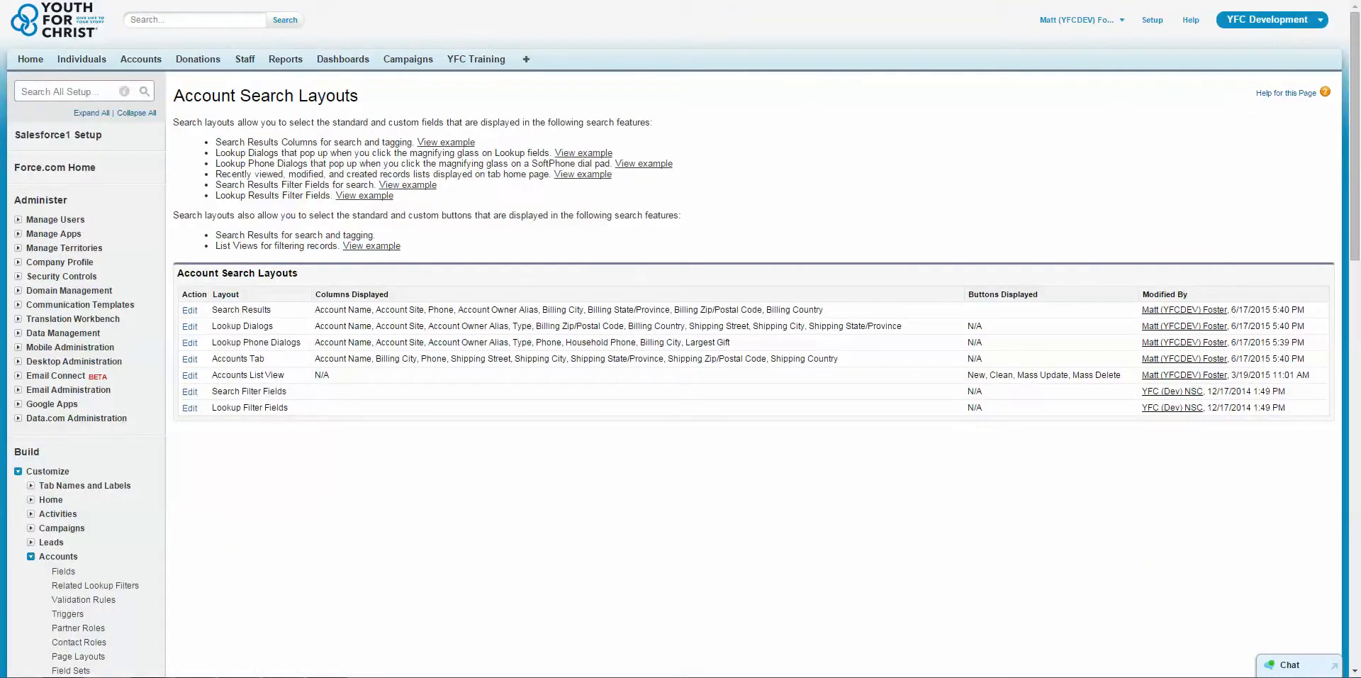
Search for the donor's surname with the global search to check the account search results.
{"action": "left_click_drag", "start_coordinate": [280, 333], "coordinate": [212, 310]}
{"action": "left_click", "coordinate": [514, 241]}
{"action": "left_click", "coordinate": [161, 19]}
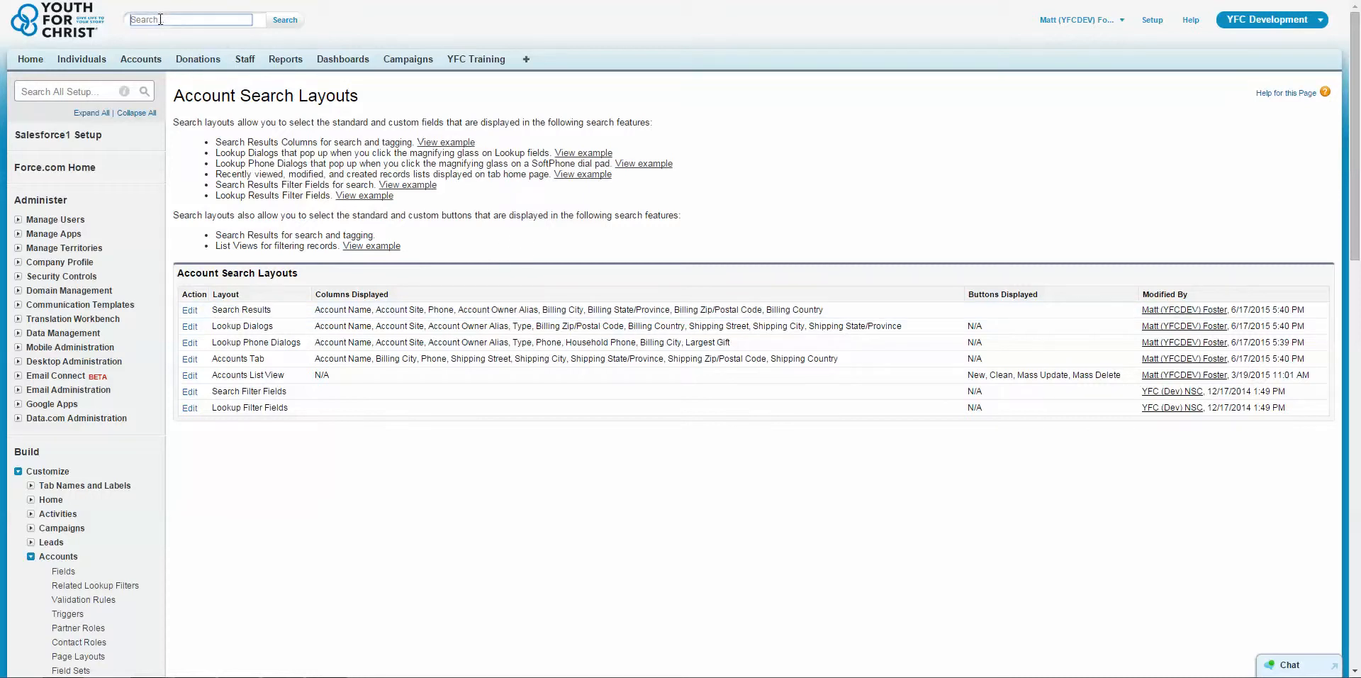
{"action": "type", "text": "foster"}
{"action": "left_click", "coordinate": [204, 41]}
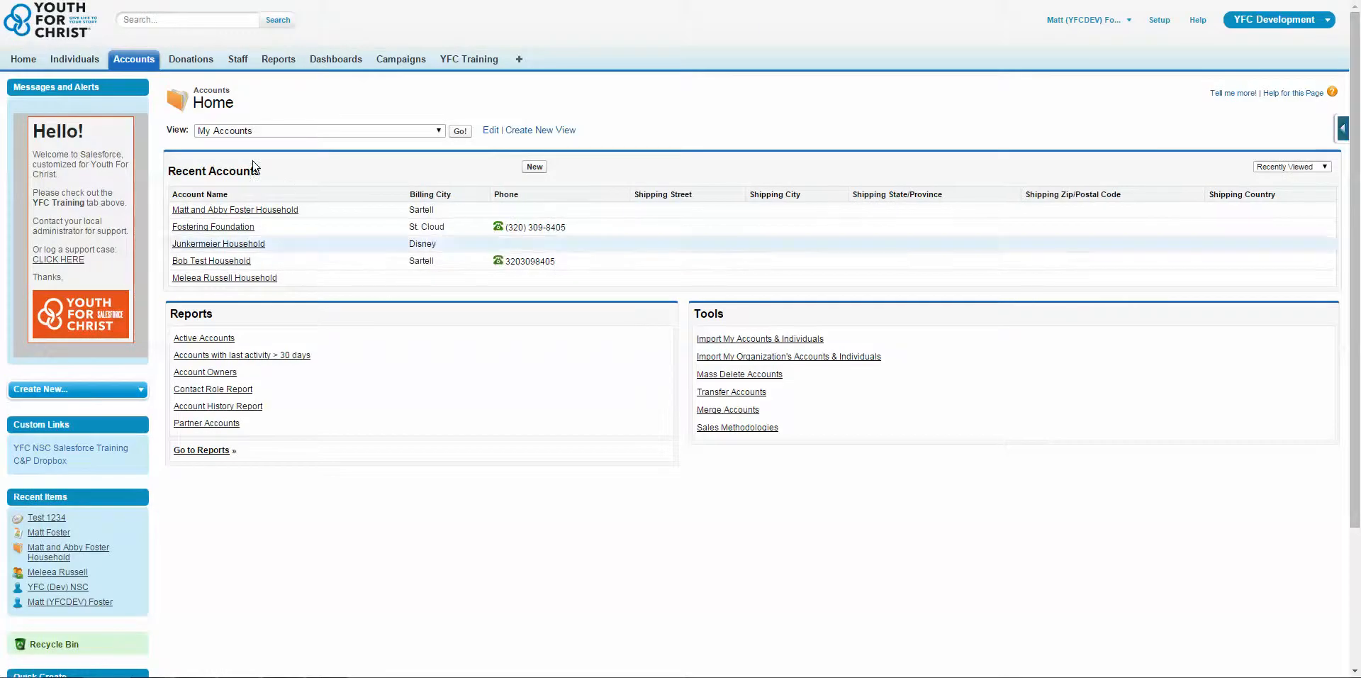
Choose an account list view on the Accounts home page and open it.
{"action": "left_click", "coordinate": [281, 135]}
{"action": "left_click", "coordinate": [281, 182]}
{"action": "left_click", "coordinate": [467, 131]}
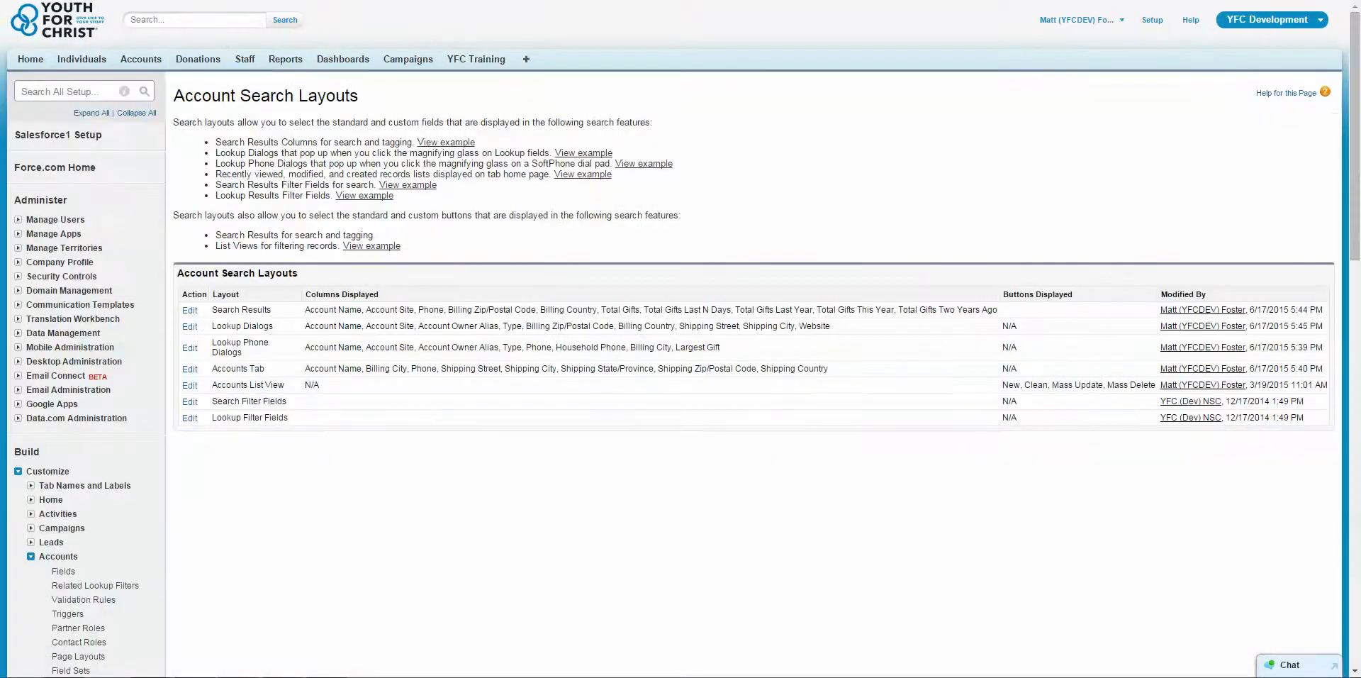
Review the Lookup Dialogs entry for Accounts and find the Search Layouts for Campaigns and Contacts in the Customize section.
{"action": "left_click_drag", "start_coordinate": [273, 328], "coordinate": [212, 327]}
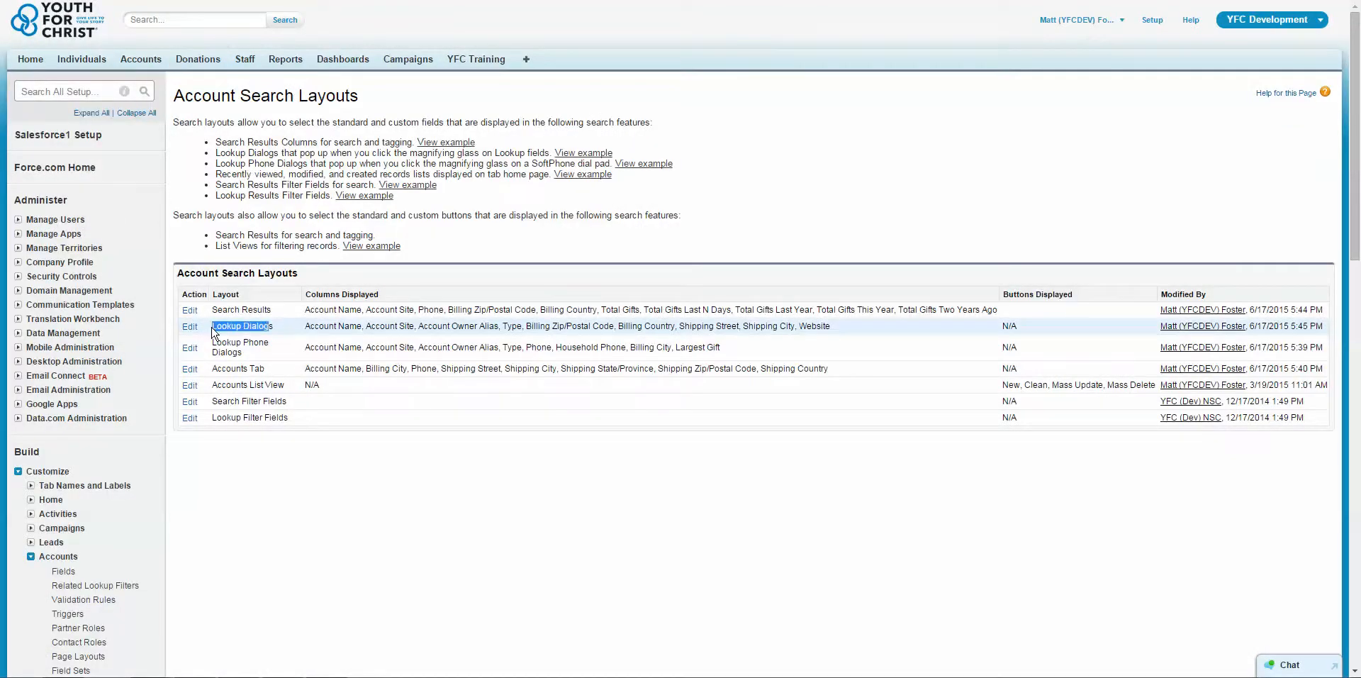
{"action": "left_click", "coordinate": [262, 281]}
{"action": "left_click_drag", "start_coordinate": [227, 98], "coordinate": [176, 96]}
{"action": "left_click", "coordinate": [215, 118]}
{"action": "scroll", "coordinate": [220, 283], "scroll_direction": "down", "scroll_amount": 4}
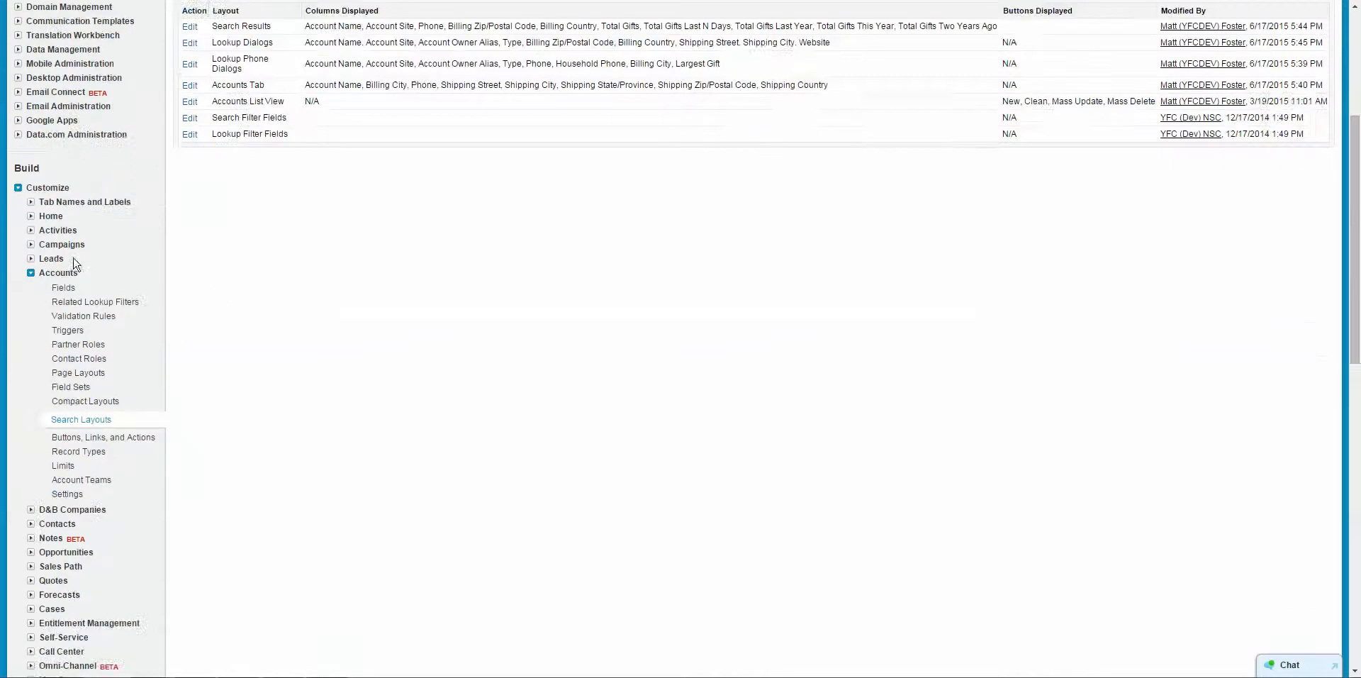
{"action": "left_click", "coordinate": [31, 245]}
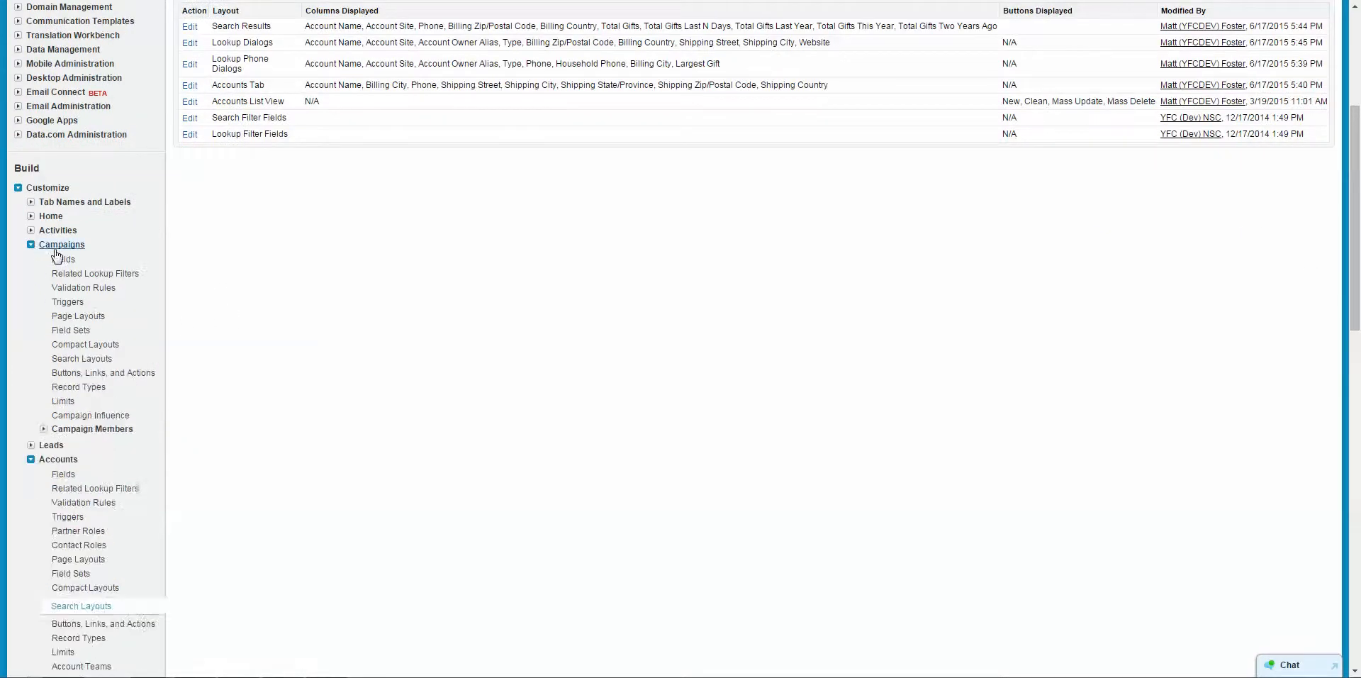
{"action": "scroll", "coordinate": [56, 255], "scroll_direction": "down", "scroll_amount": 5}
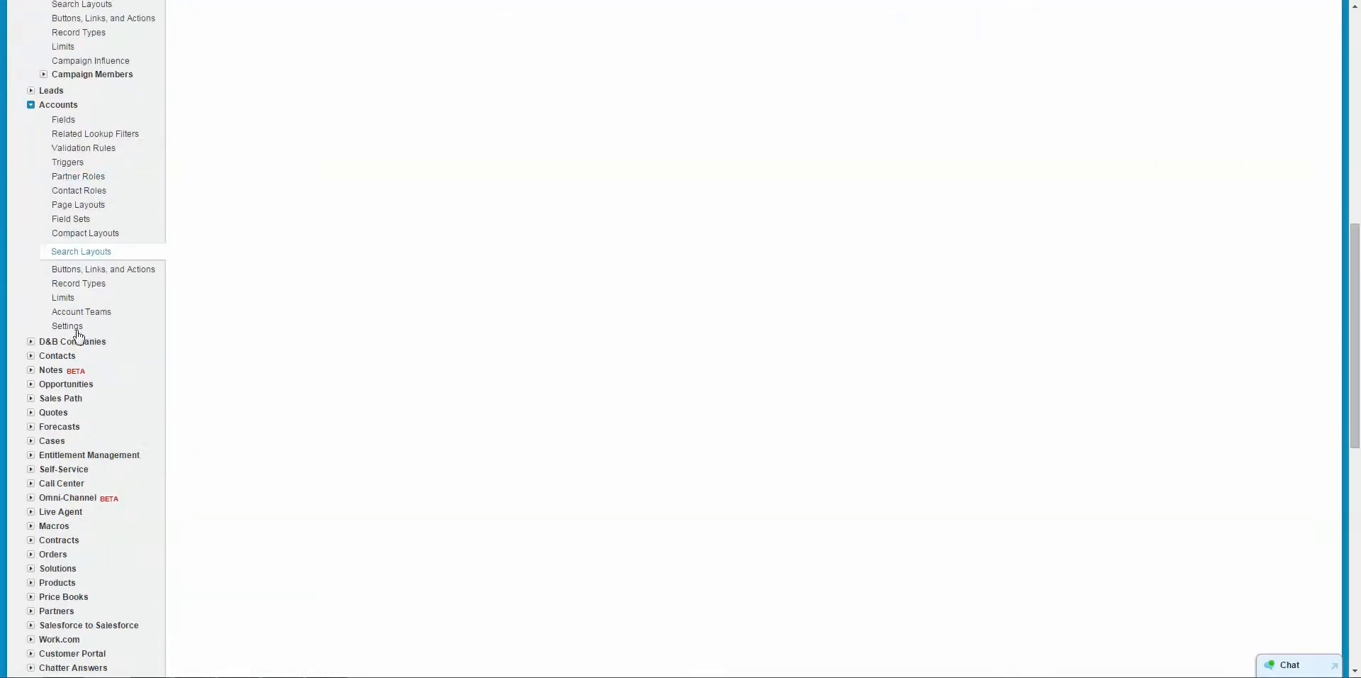
{"action": "left_click", "coordinate": [31, 356]}
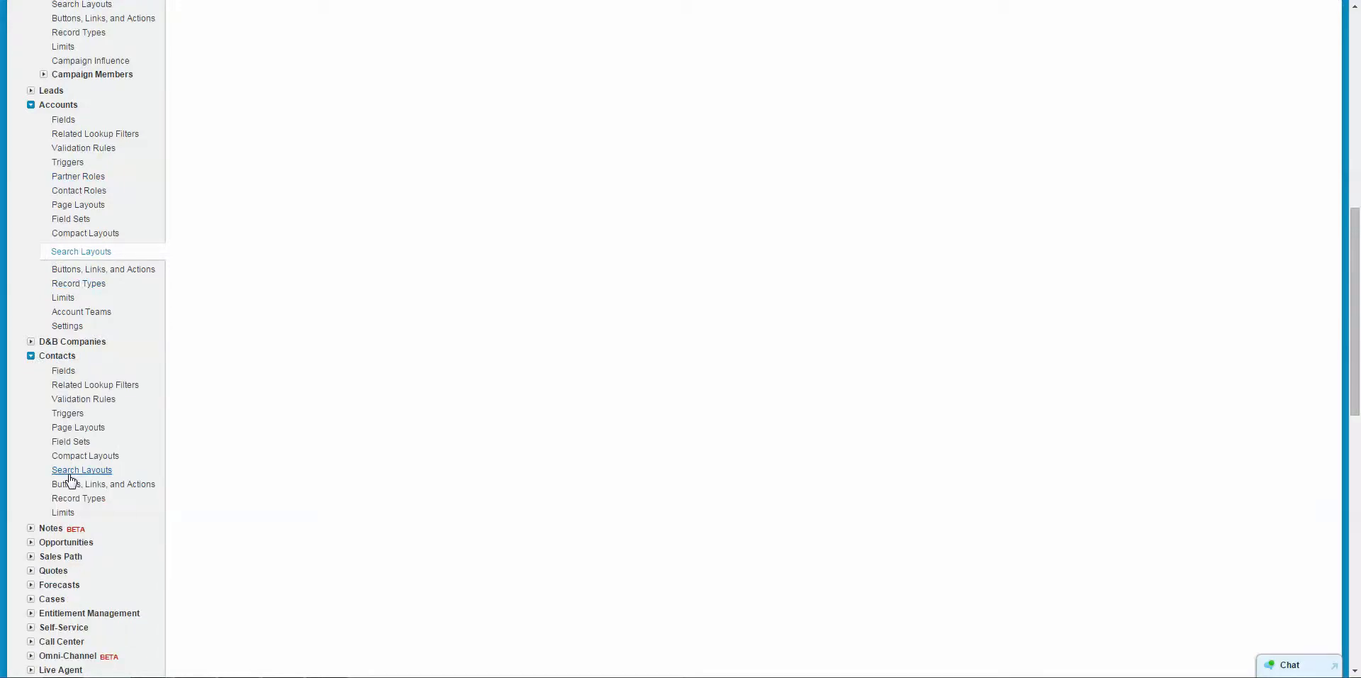
Open the Staff custom object's definition from the custom objects list in the Create section of Setup.
{"action": "scroll", "coordinate": [81, 474], "scroll_direction": "down", "scroll_amount": 2}
{"action": "scroll", "coordinate": [82, 472], "scroll_direction": "down", "scroll_amount": 4}
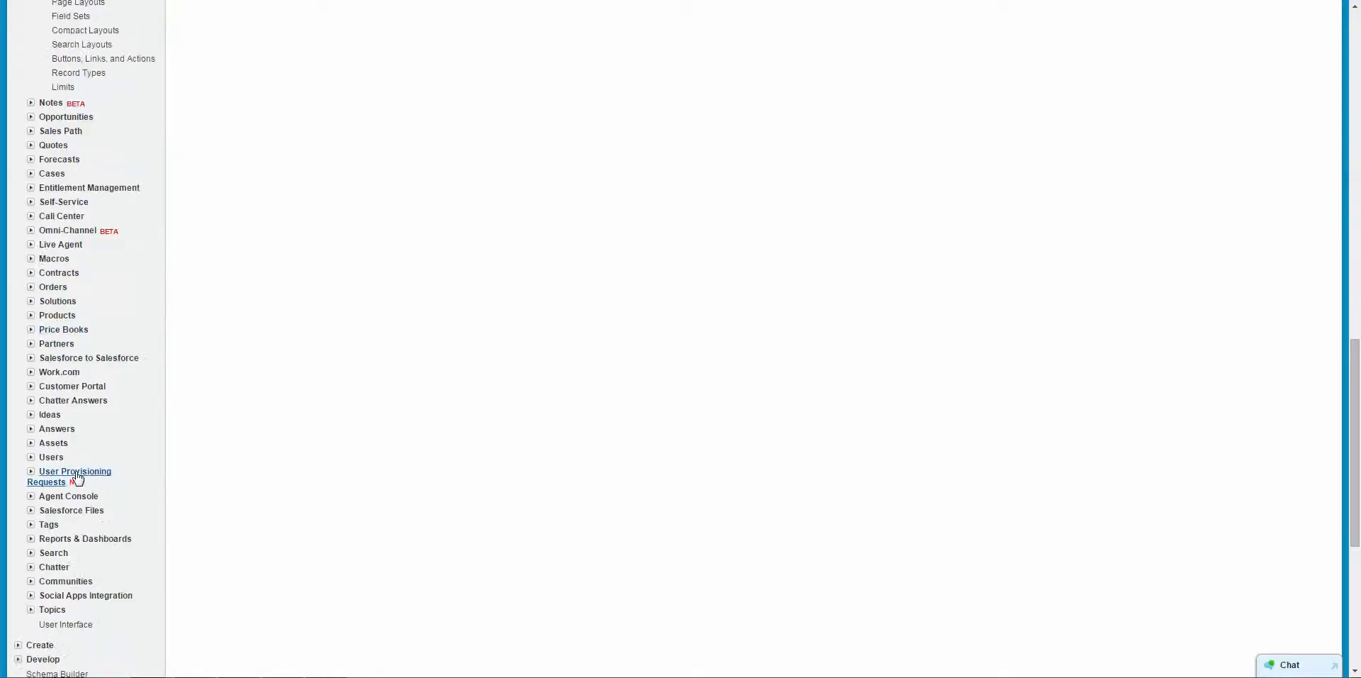
{"action": "scroll", "coordinate": [78, 477], "scroll_direction": "down", "scroll_amount": 4}
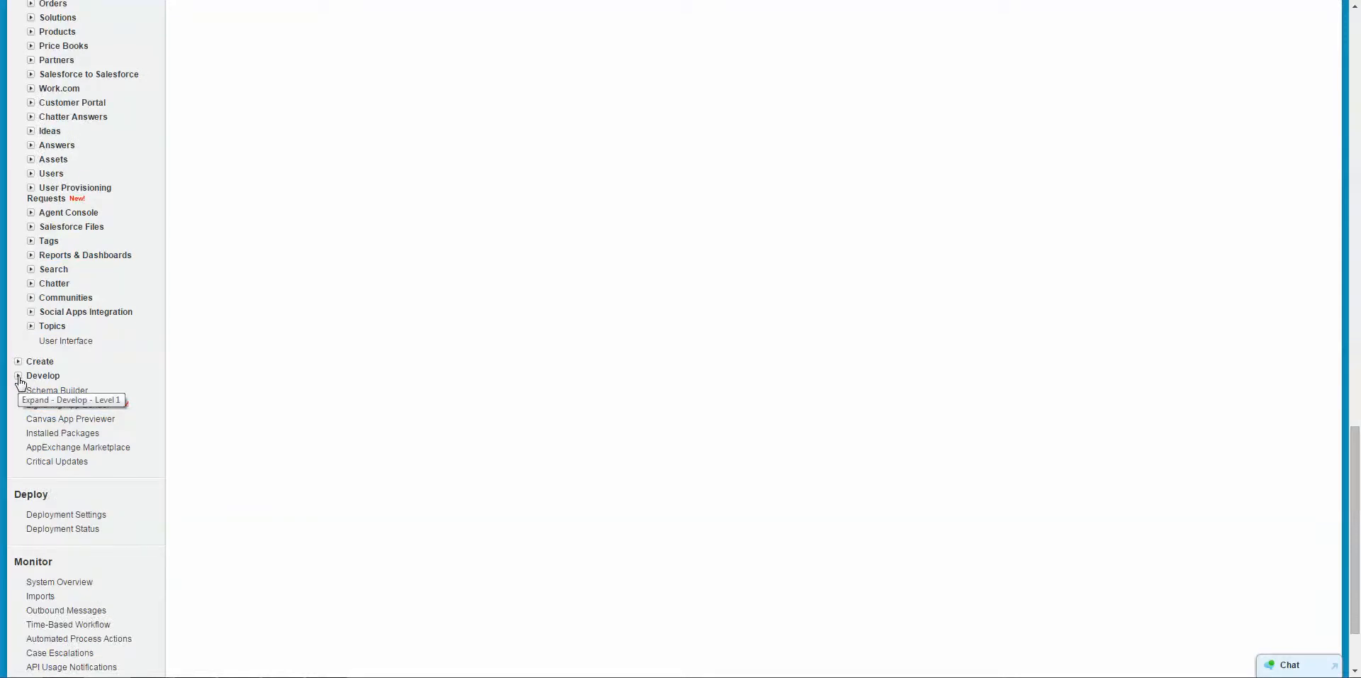
{"action": "left_click", "coordinate": [18, 377]}
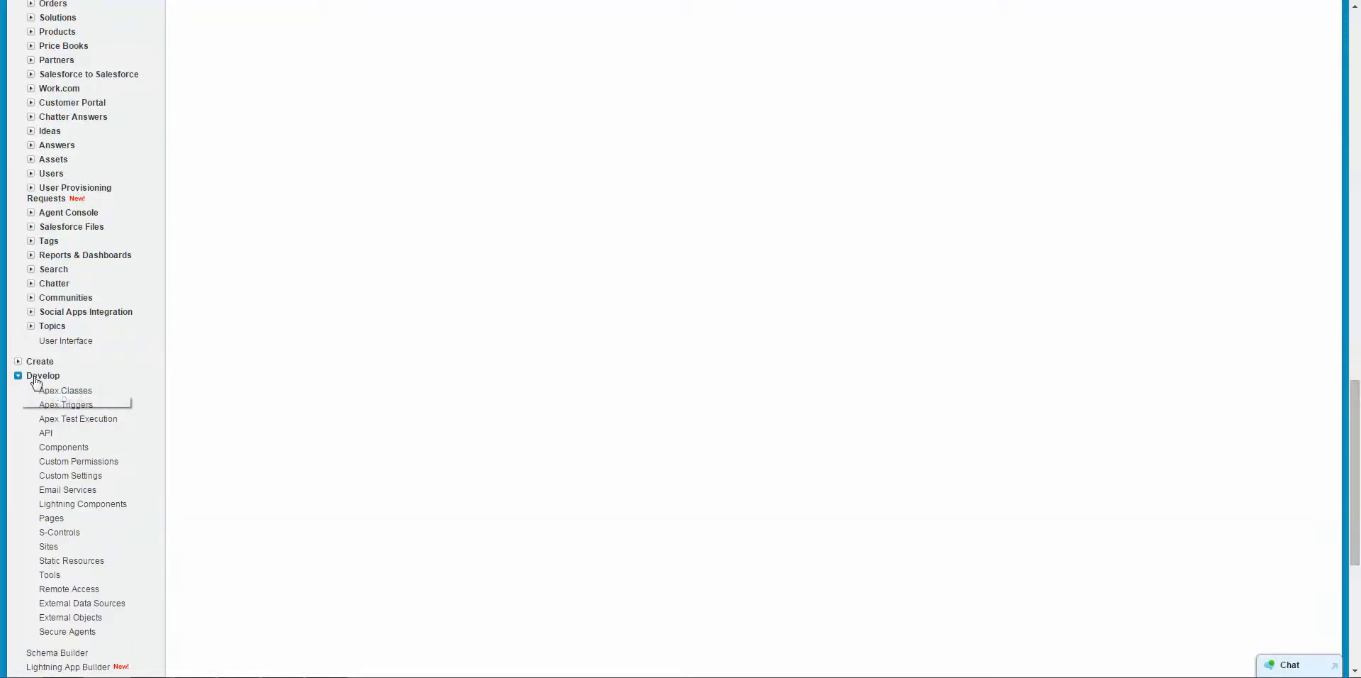
{"action": "scroll", "coordinate": [94, 384], "scroll_direction": "down", "scroll_amount": 1}
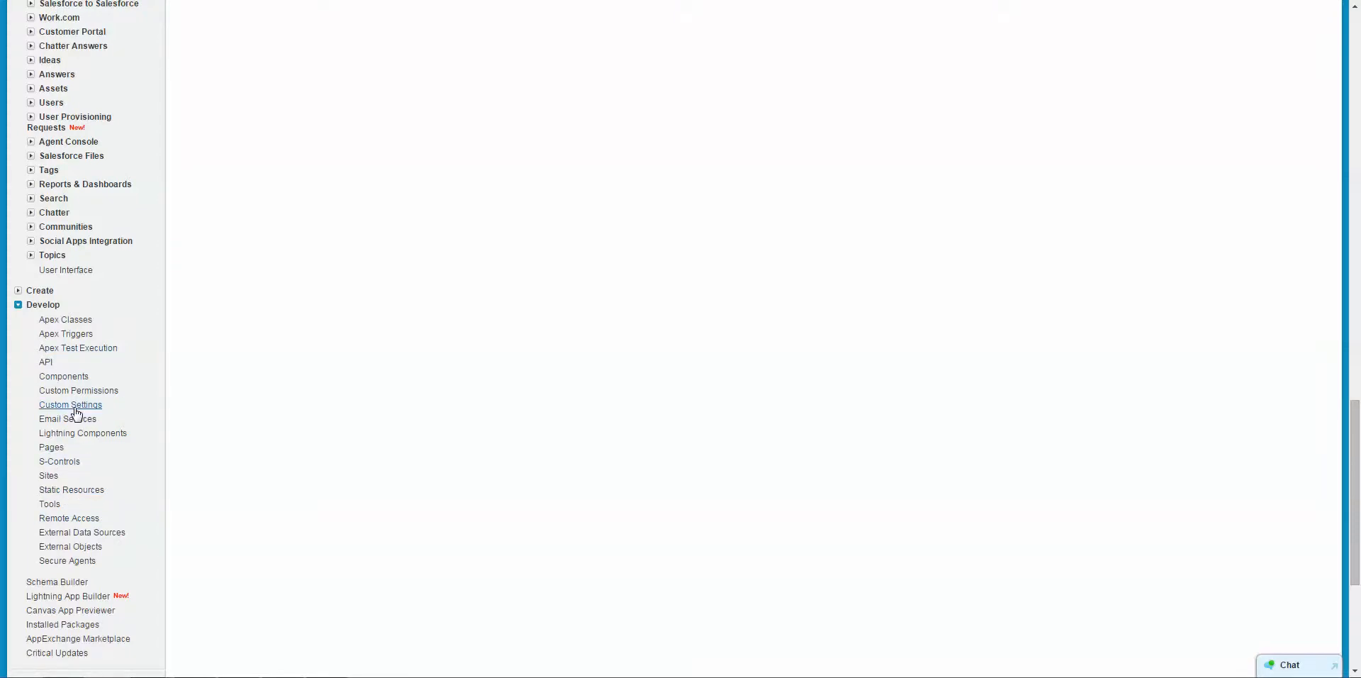
{"action": "left_click", "coordinate": [19, 290]}
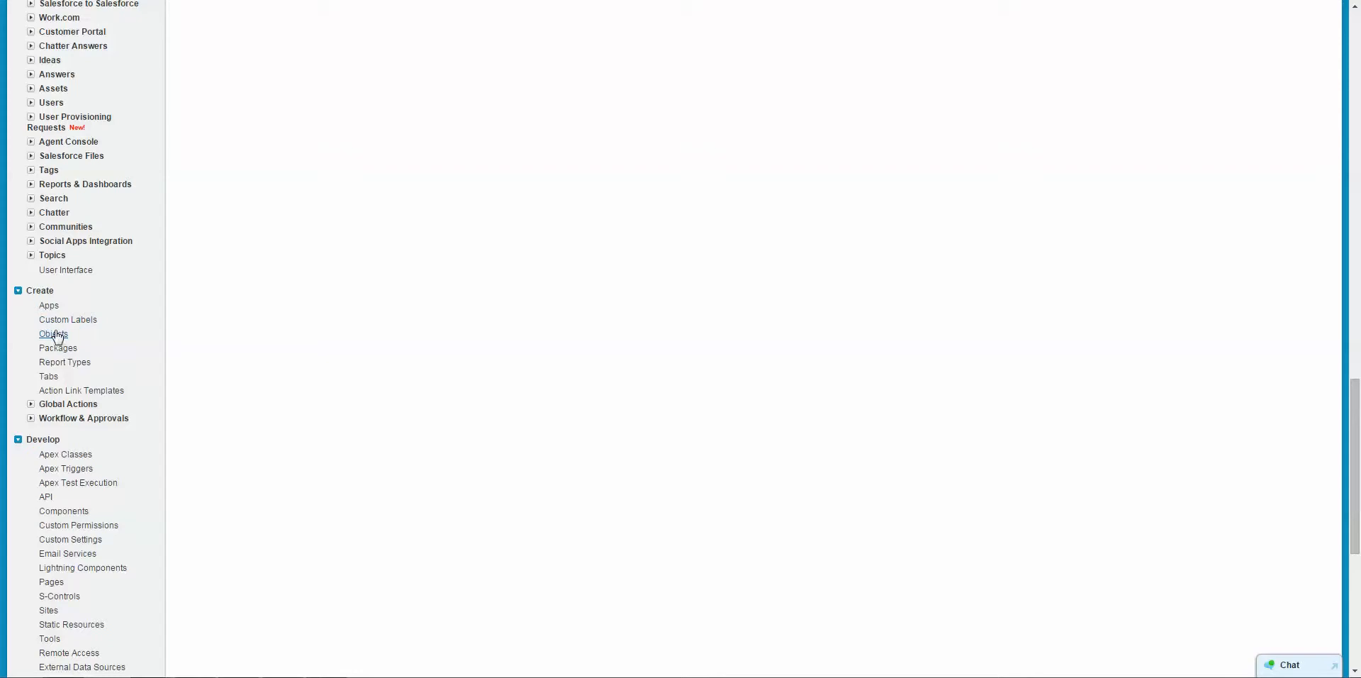
{"action": "left_click", "coordinate": [54, 334]}
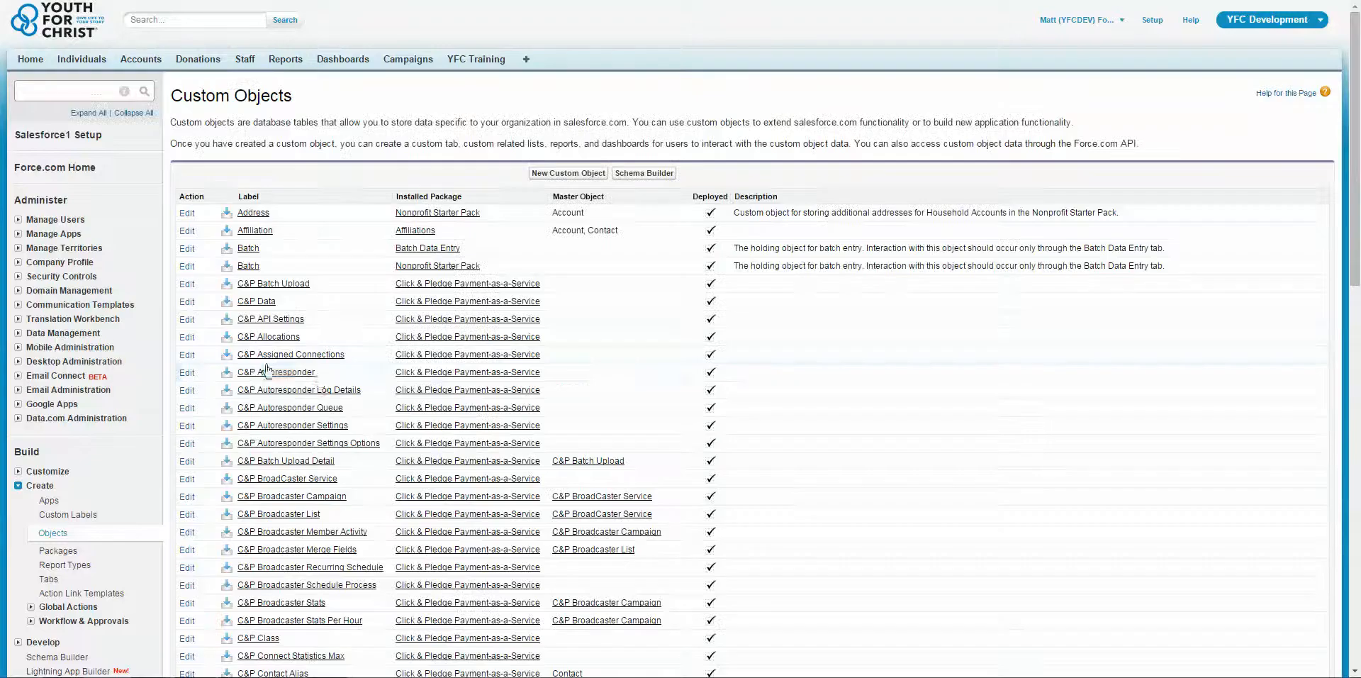
{"action": "scroll", "coordinate": [320, 378], "scroll_direction": "down", "scroll_amount": 15}
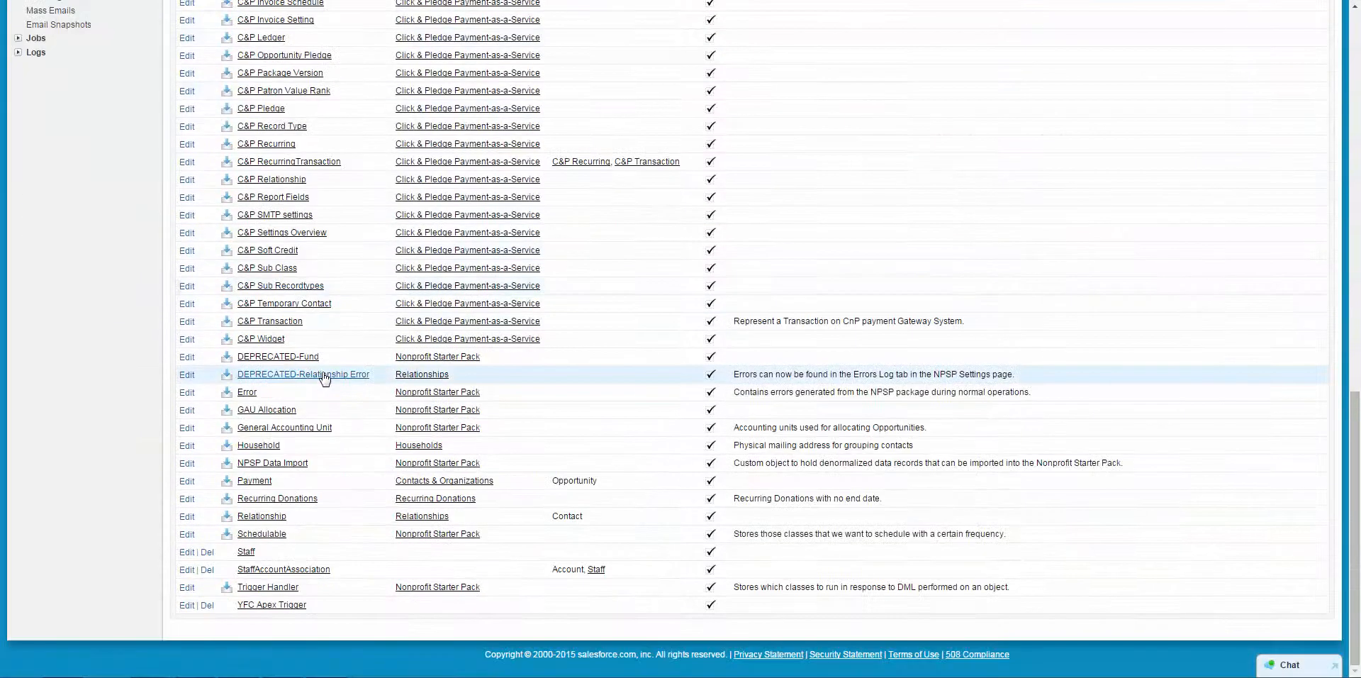
{"action": "left_click", "coordinate": [246, 552]}
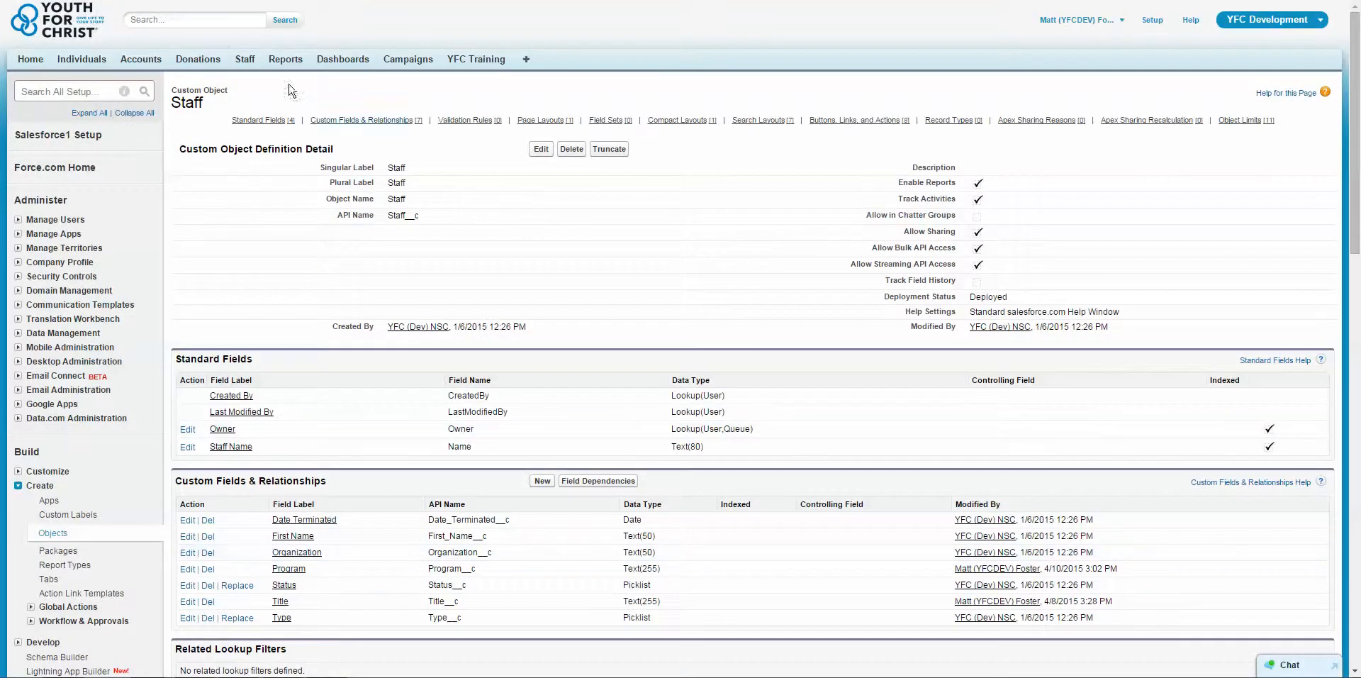
Return from the Staff definition to the custom objects list and locate the Staff objects.
{"action": "scroll", "coordinate": [287, 410], "scroll_direction": "down", "scroll_amount": 4}
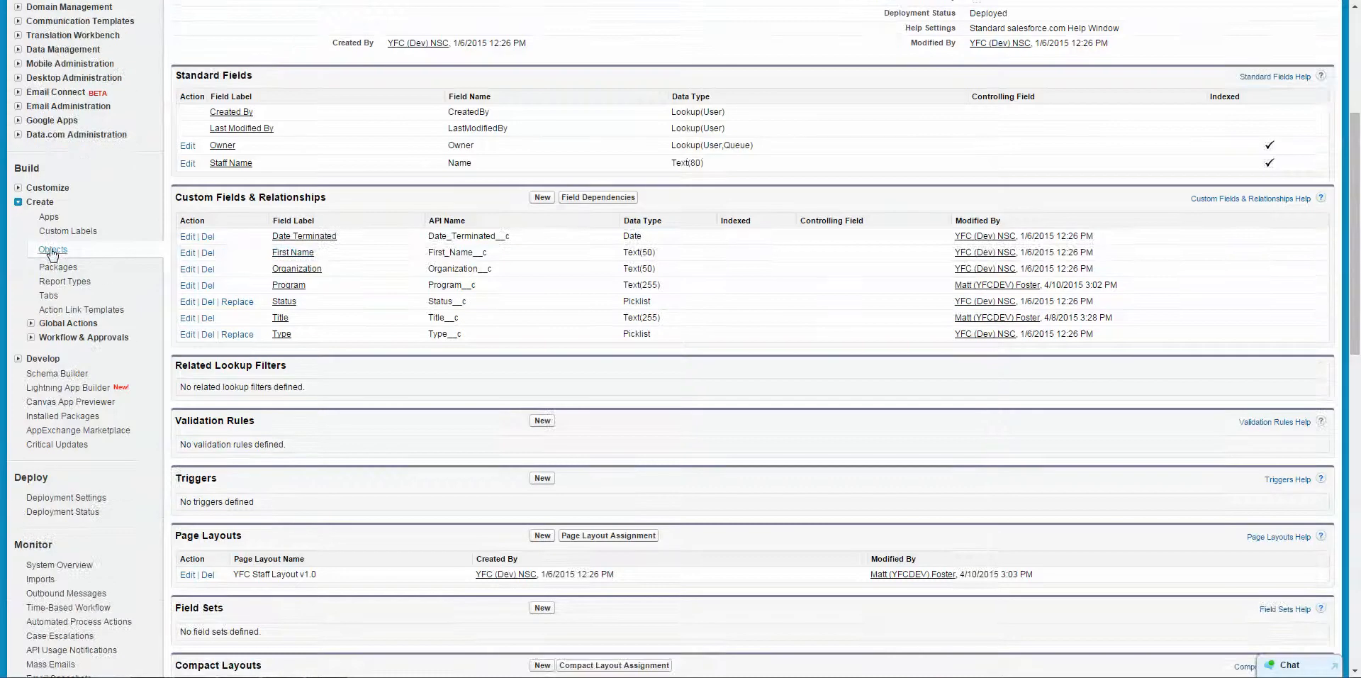
{"action": "left_click", "coordinate": [50, 252]}
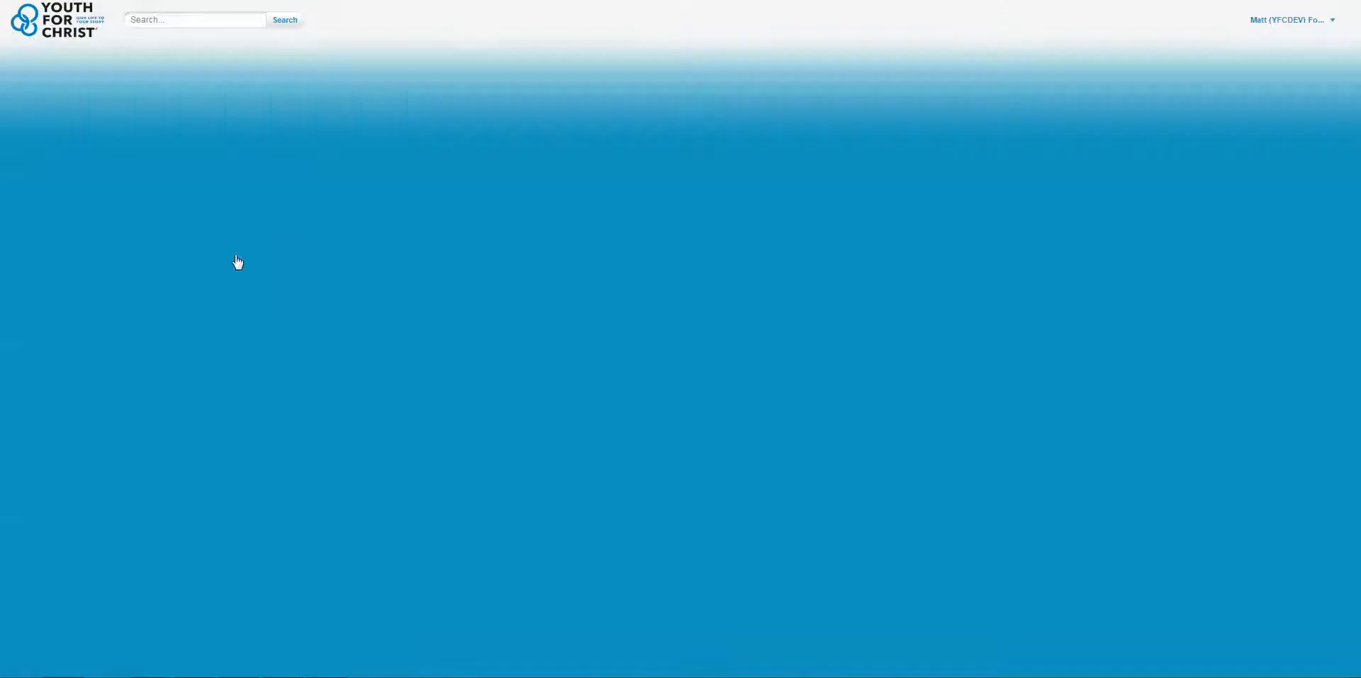
{"action": "scroll", "coordinate": [356, 298], "scroll_direction": "down", "scroll_amount": 13}
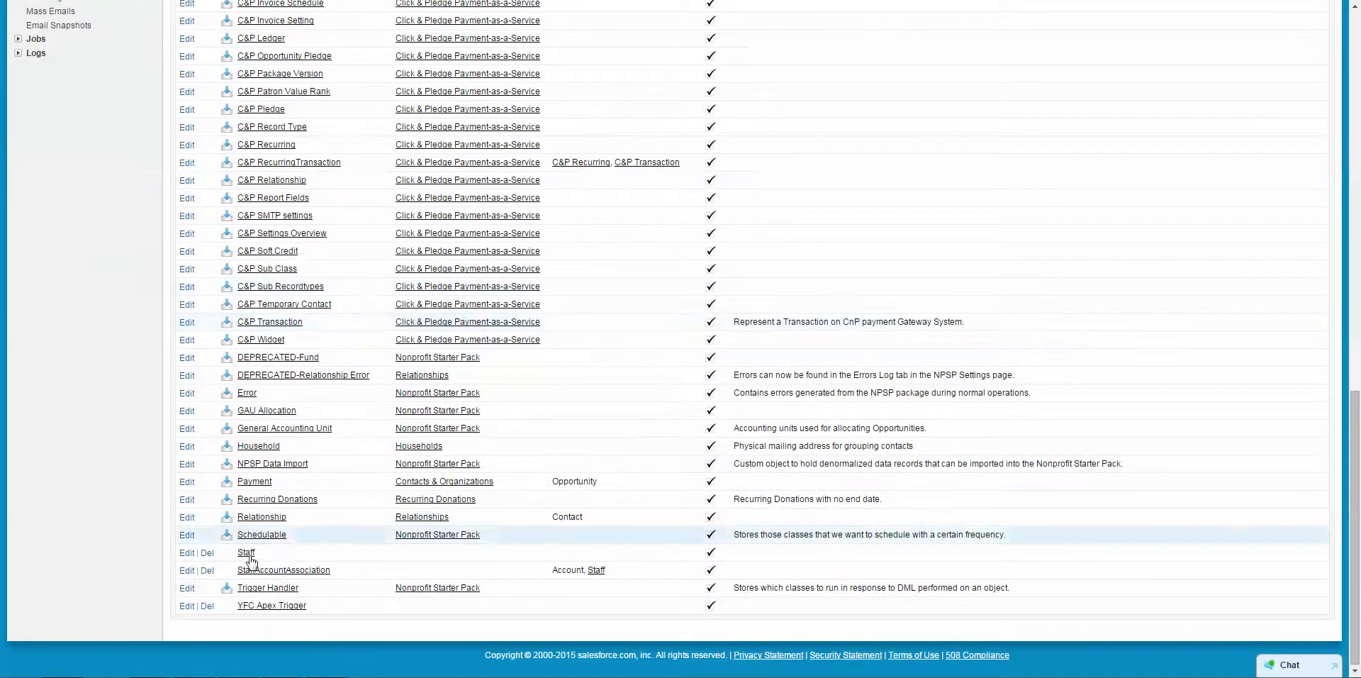
Open the Staff object's definition and start editing its Lookup Dialogs search layout.
{"action": "left_click", "coordinate": [245, 553]}
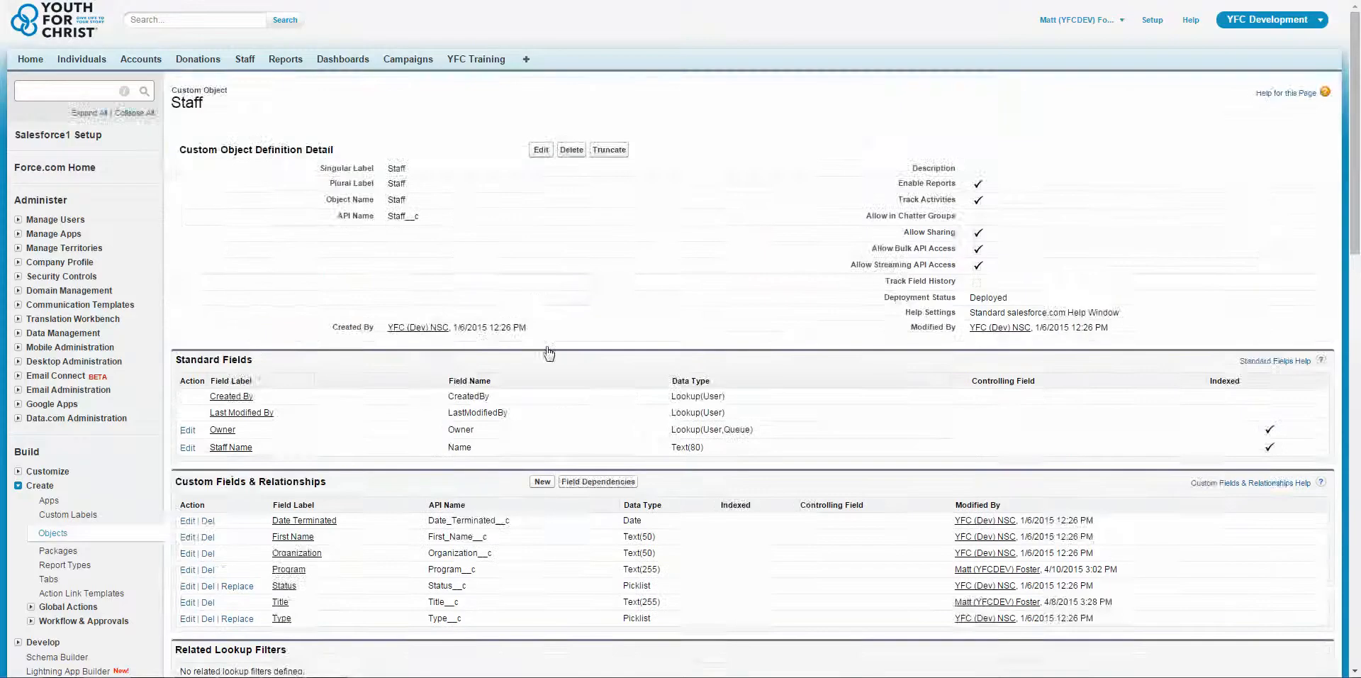
{"action": "scroll", "coordinate": [572, 331], "scroll_direction": "down", "scroll_amount": 5}
{"action": "scroll", "coordinate": [571, 330], "scroll_direction": "down", "scroll_amount": 3}
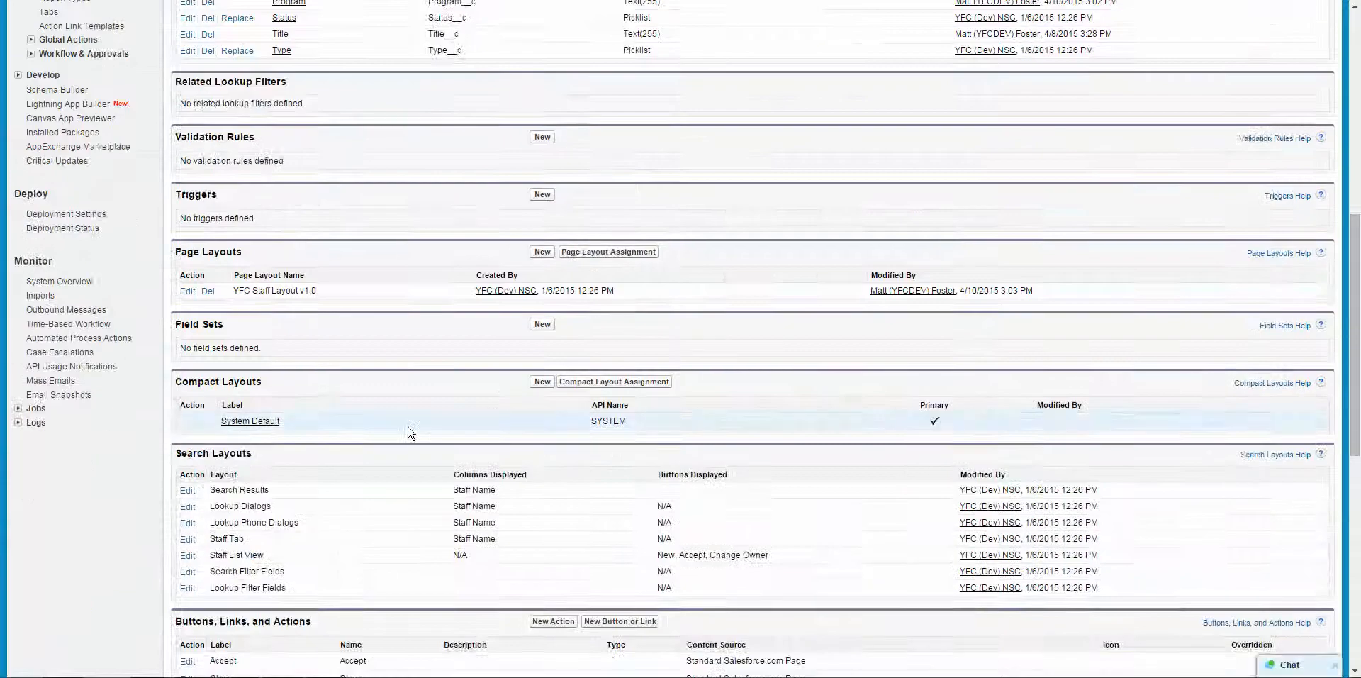
{"action": "scroll", "coordinate": [501, 389], "scroll_direction": "down", "scroll_amount": 1}
{"action": "left_click_drag", "start_coordinate": [198, 387], "coordinate": [284, 400]}
{"action": "left_click", "coordinate": [285, 401]}
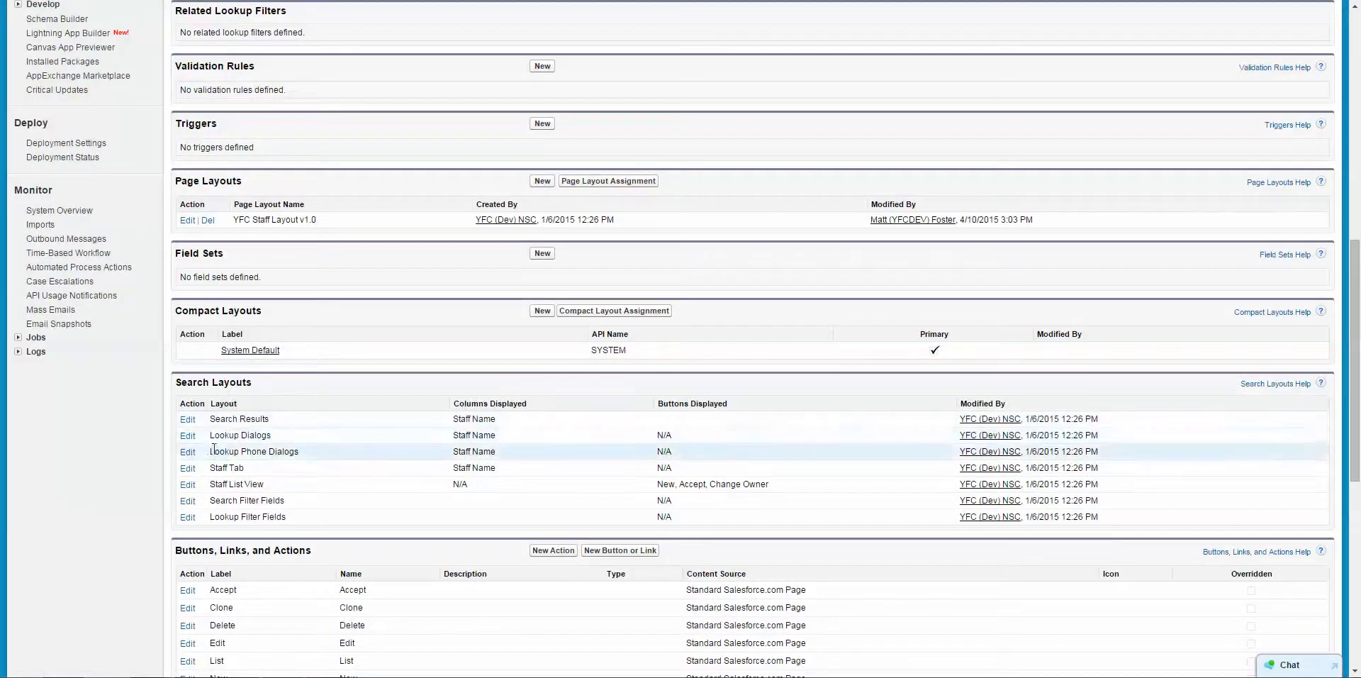
{"action": "left_click", "coordinate": [187, 436]}
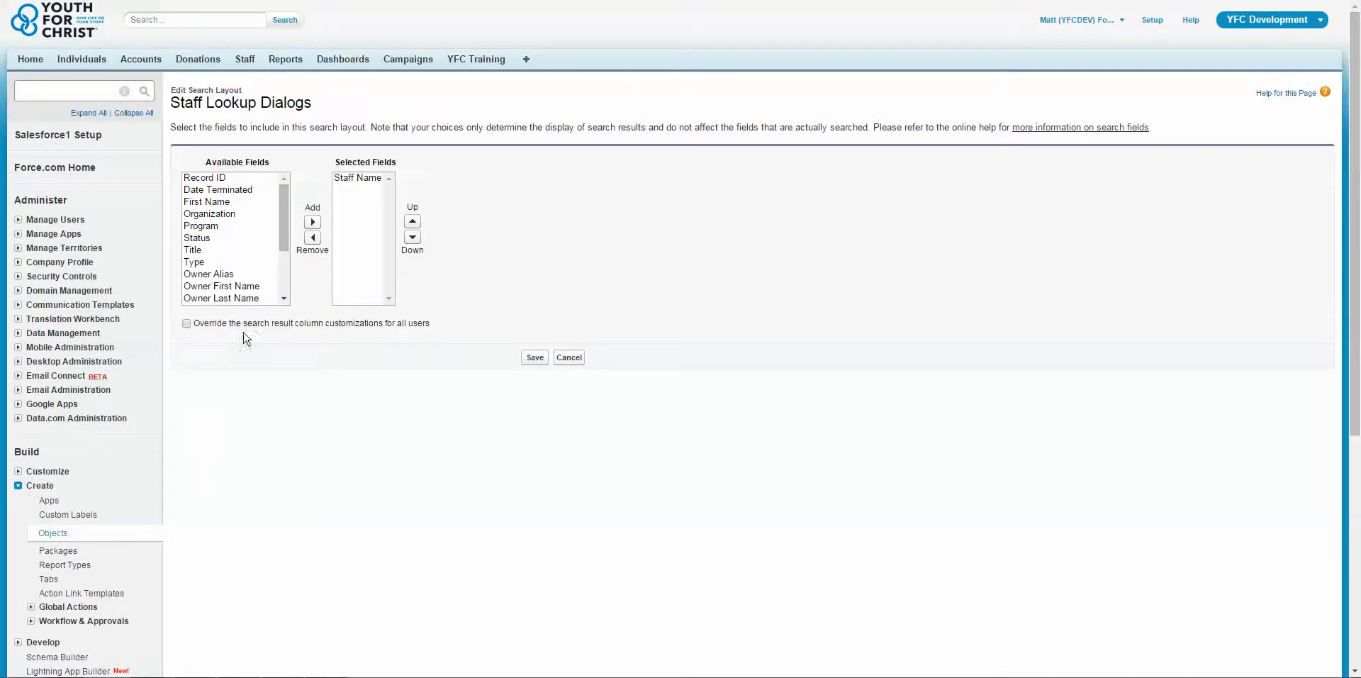
Add Record ID, Date Terminated, First Name, Organization, Program, Status and Title to the Staff lookup dialog's selected fields and save the layout.
{"action": "mouse_move", "coordinate": [225, 179]}
{"action": "left_mouse_down"}
{"action": "mouse_move", "coordinate": [229, 275]}
{"action": "mouse_move", "coordinate": [214, 168]}
{"action": "left_mouse_up"}
{"action": "left_click", "coordinate": [223, 269]}
{"action": "left_click", "coordinate": [313, 222]}
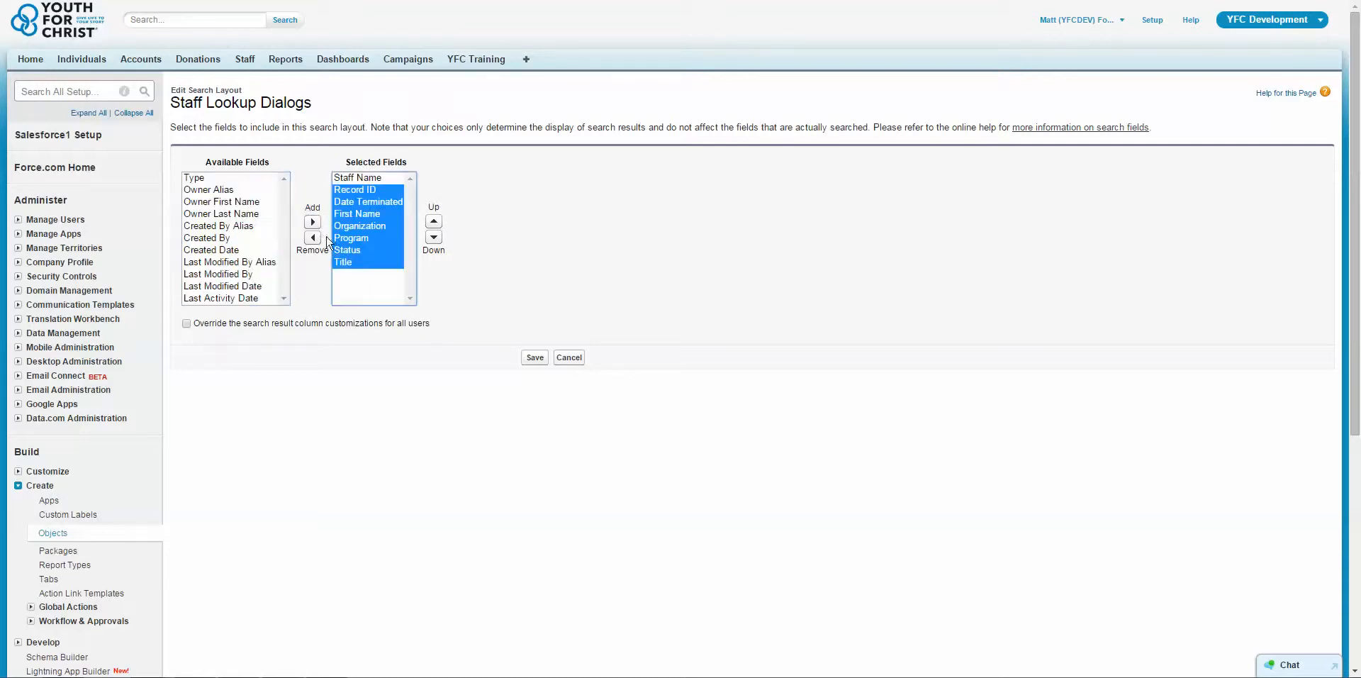
{"action": "left_click", "coordinate": [539, 357]}
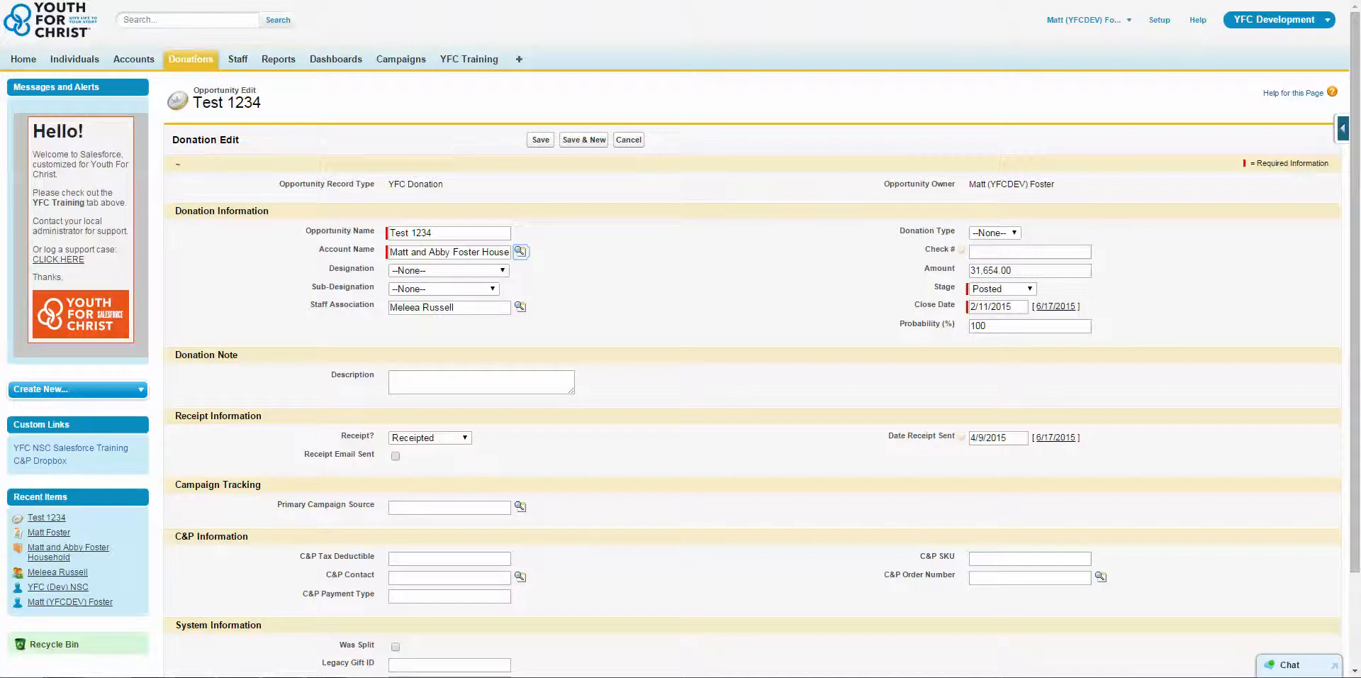
Reload the Test 1234 donation edit page and open the Staff Association lookup to check its result columns.
{"action": "key", "text": "F5"}
{"action": "left_click", "coordinate": [520, 310]}
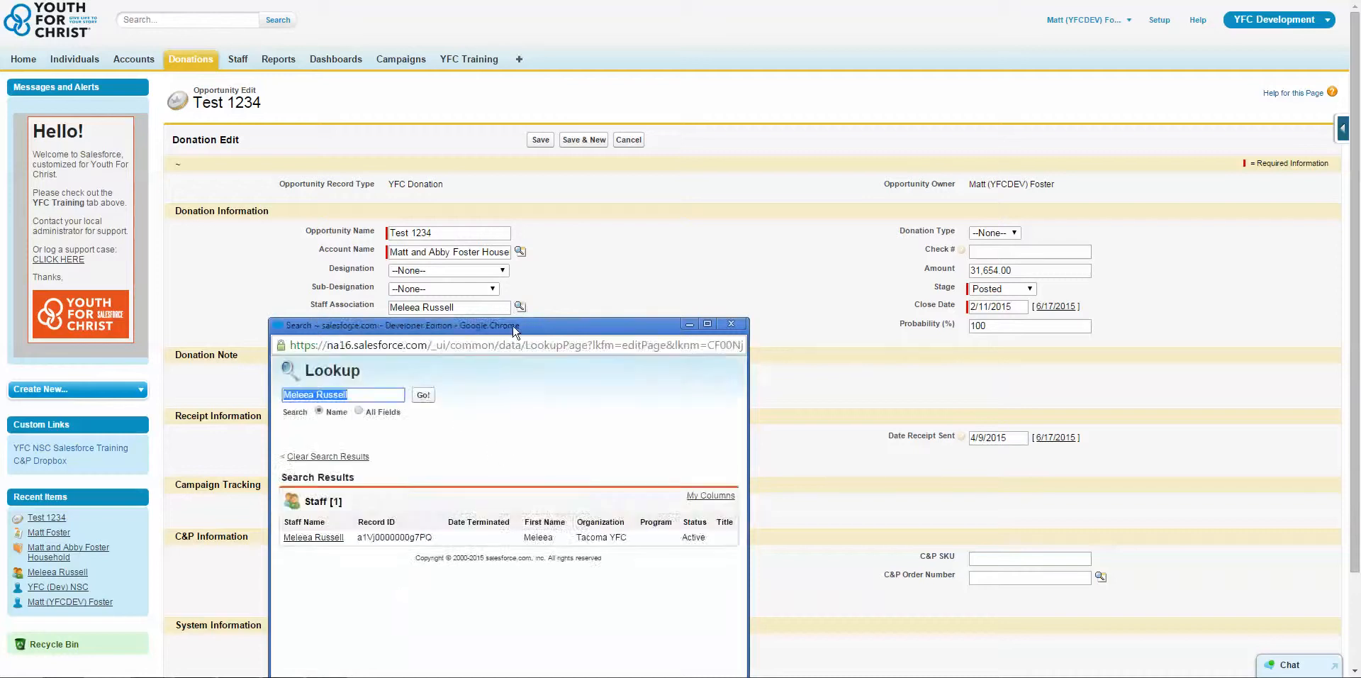
{"action": "left_click_drag", "start_coordinate": [516, 332], "coordinate": [592, 219]}
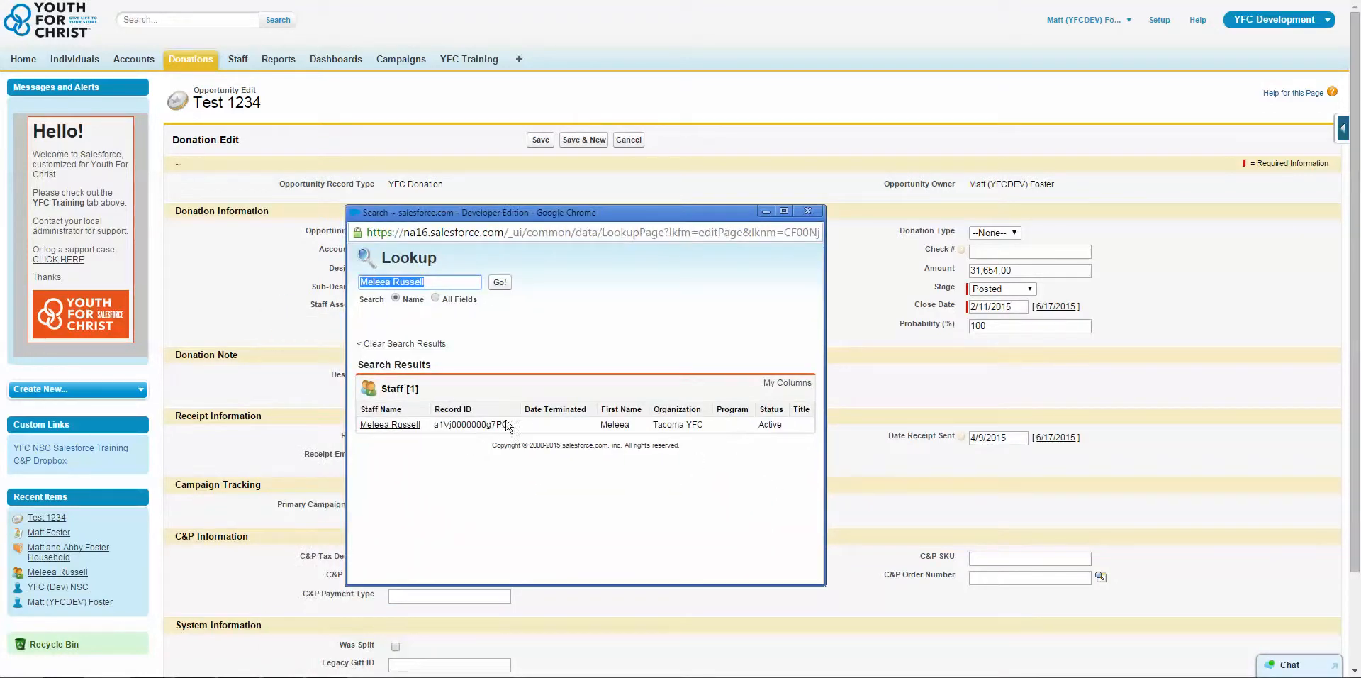
Review the fields offered under My Columns in the Staff lookup, cancel without changes and close the lookup window.
{"action": "left_click", "coordinate": [787, 383]}
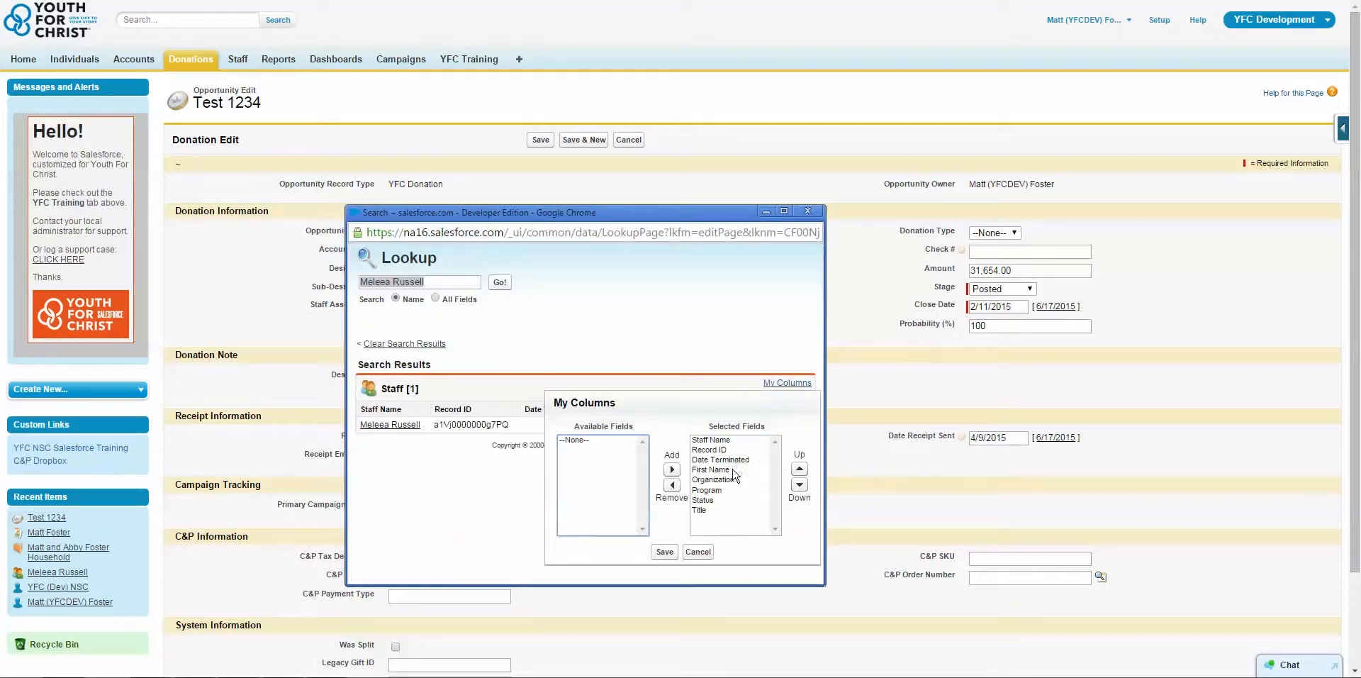
{"action": "left_click", "coordinate": [733, 500]}
{"action": "left_click", "coordinate": [697, 552]}
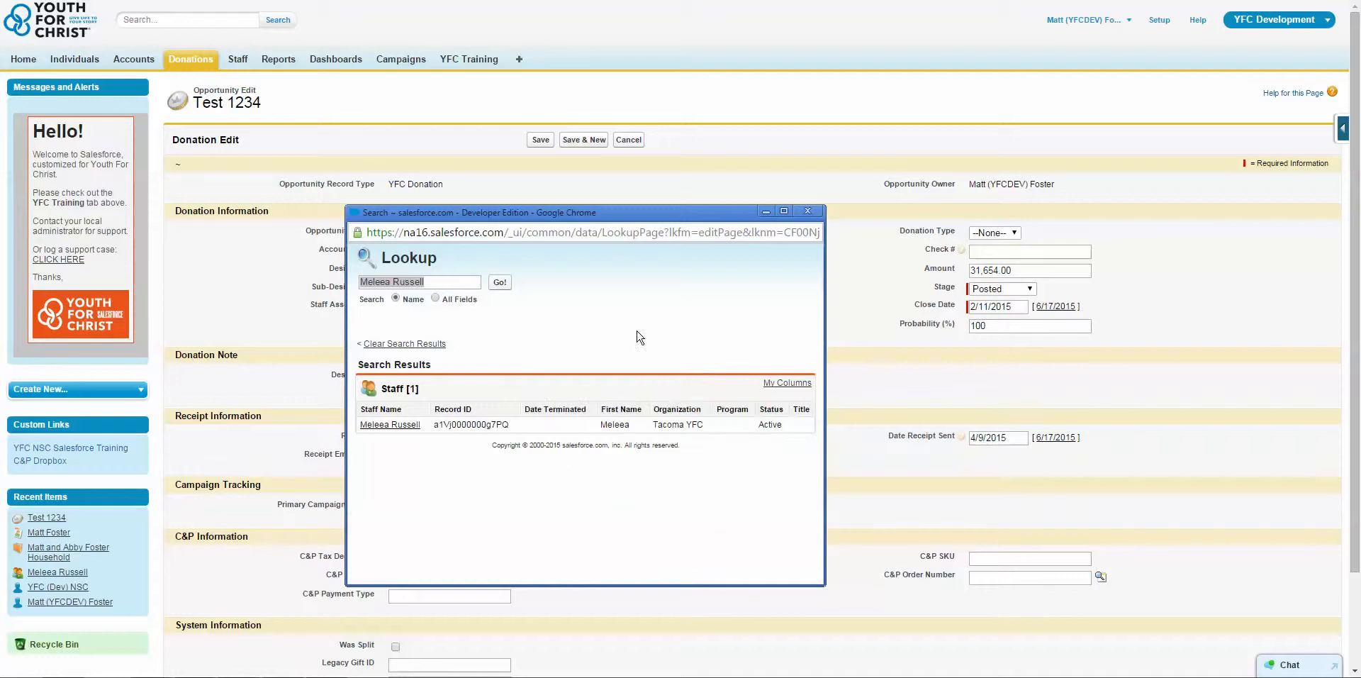
{"action": "left_click", "coordinate": [808, 211]}
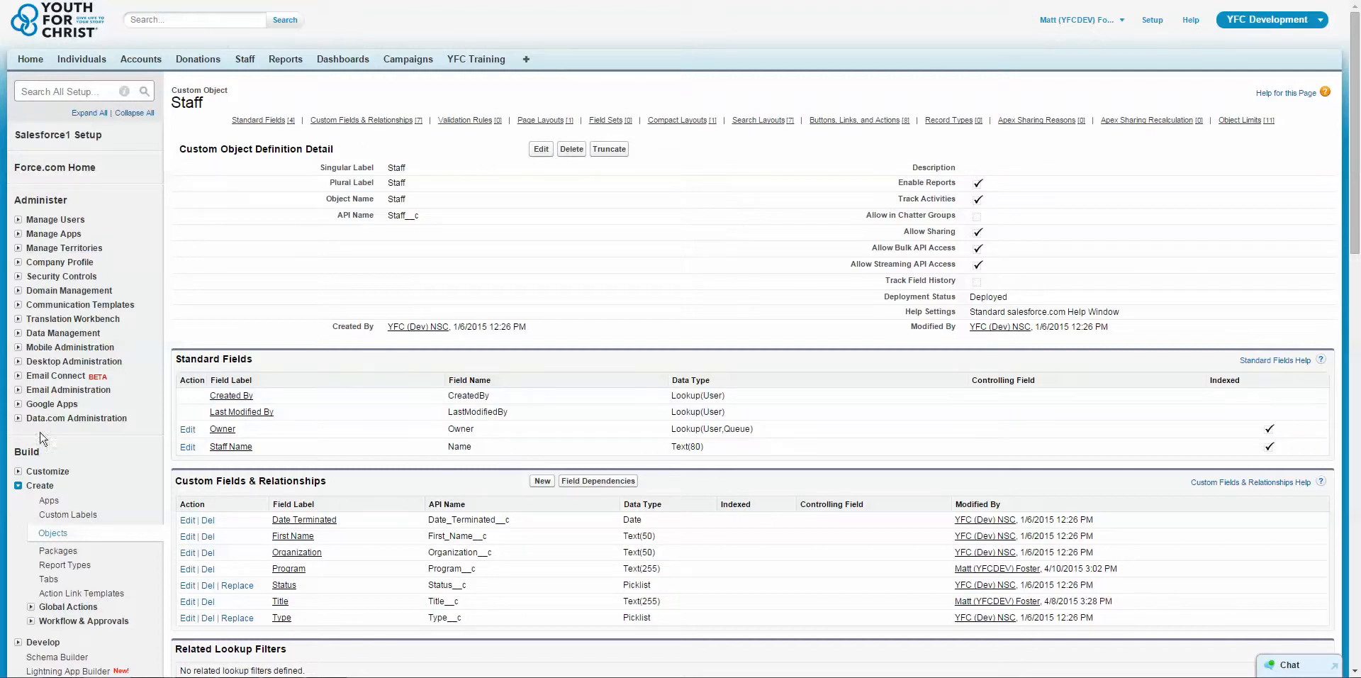
Examine the standard objects under Customize, the custom Objects entry under Create, and the Lookup Dialogs row of Staff's Search Layouts.
{"action": "left_click", "coordinate": [19, 472]}
{"action": "scroll", "coordinate": [85, 393], "scroll_direction": "down", "scroll_amount": 2}
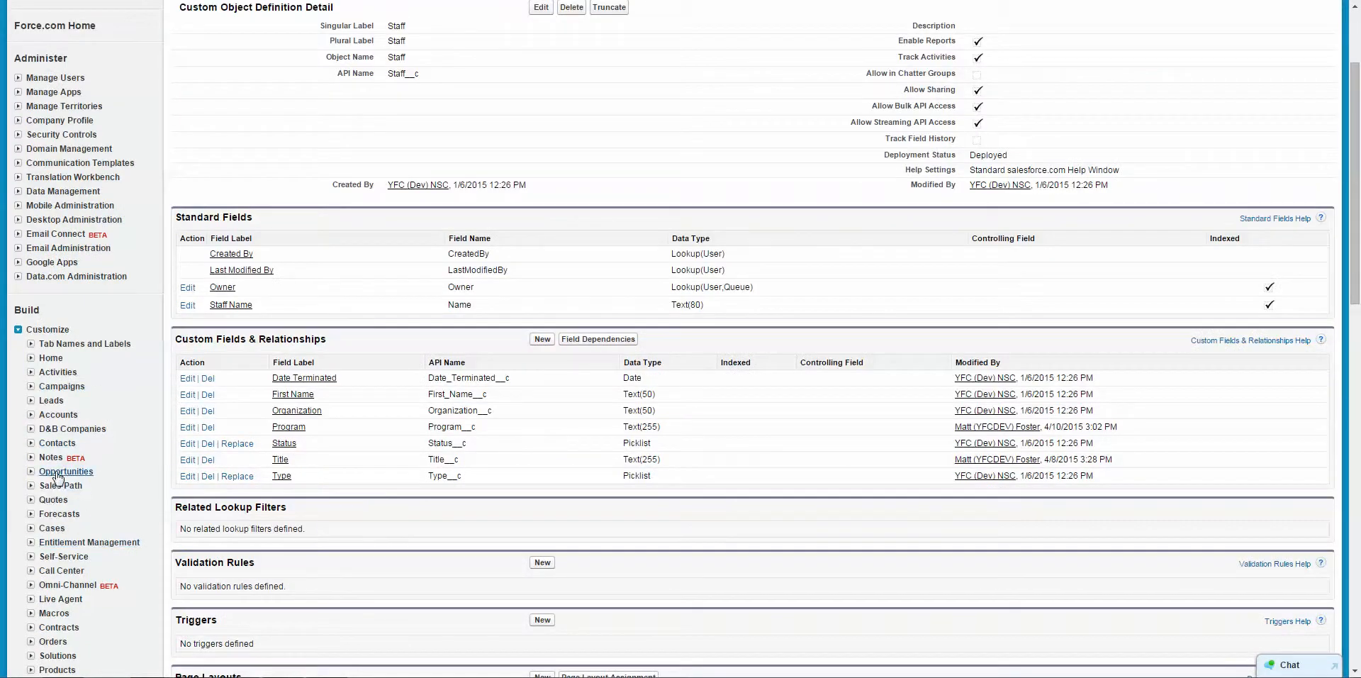
{"action": "scroll", "coordinate": [134, 496], "scroll_direction": "down", "scroll_amount": 1}
{"action": "scroll", "coordinate": [128, 608], "scroll_direction": "down", "scroll_amount": 5}
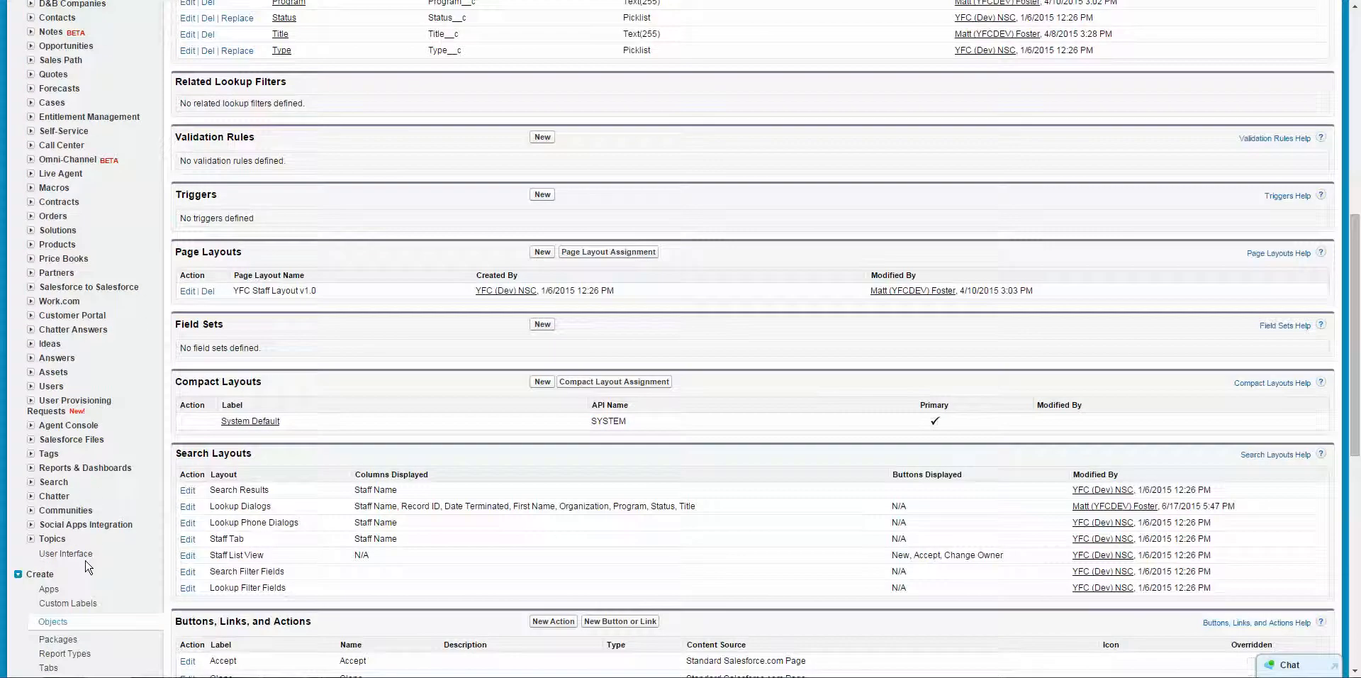
{"action": "scroll", "coordinate": [57, 553], "scroll_direction": "down", "scroll_amount": 4}
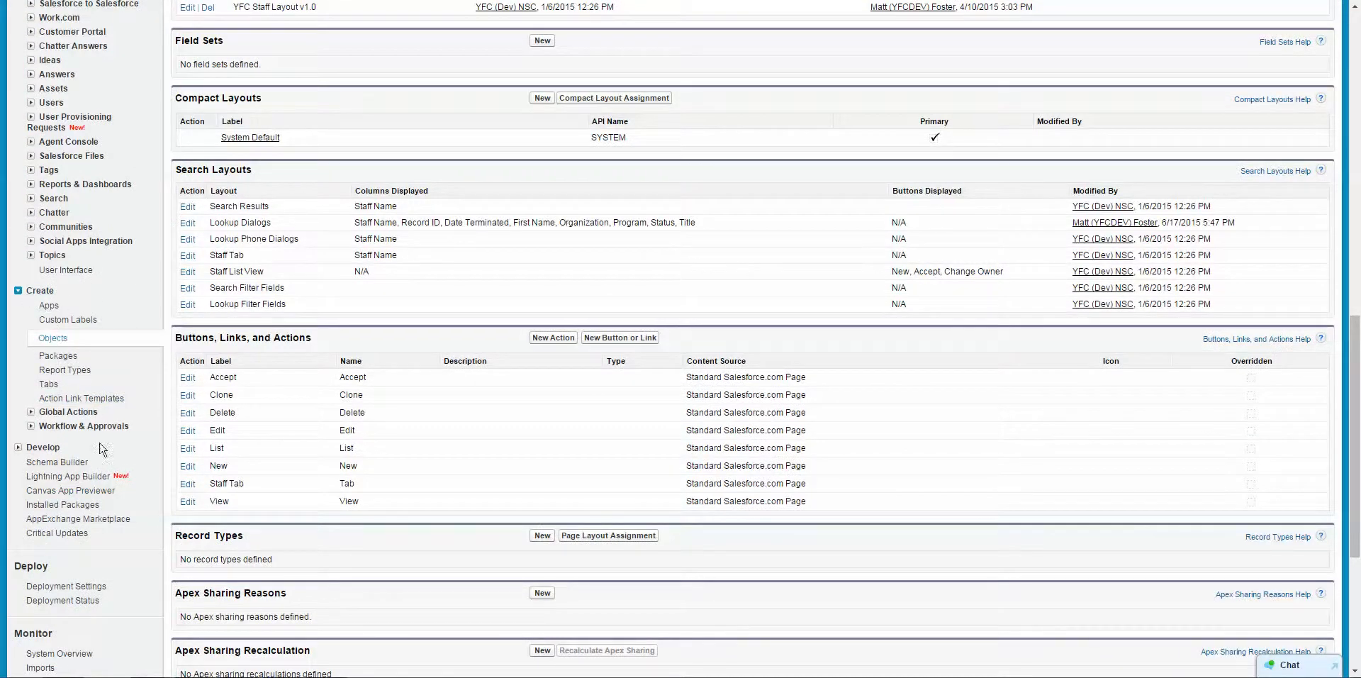
{"action": "scroll", "coordinate": [151, 402], "scroll_direction": "up", "scroll_amount": 8}
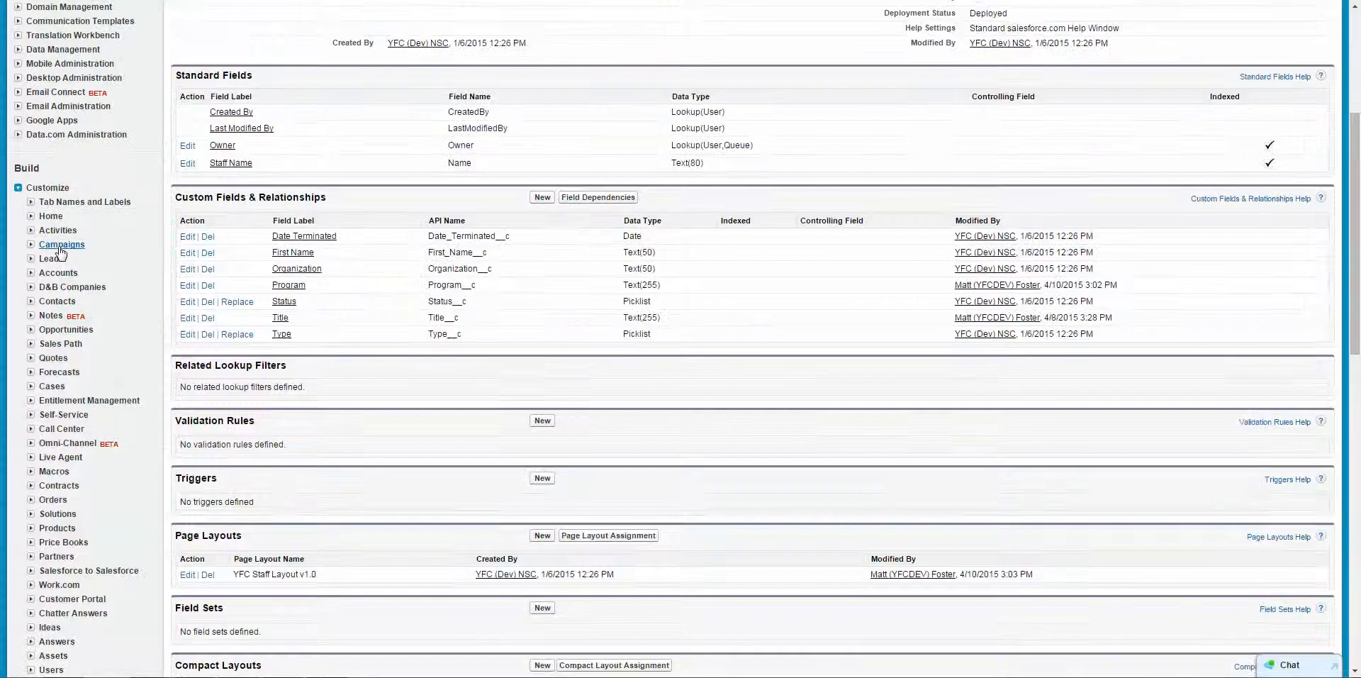
{"action": "scroll", "coordinate": [348, 441], "scroll_direction": "down", "scroll_amount": 4}
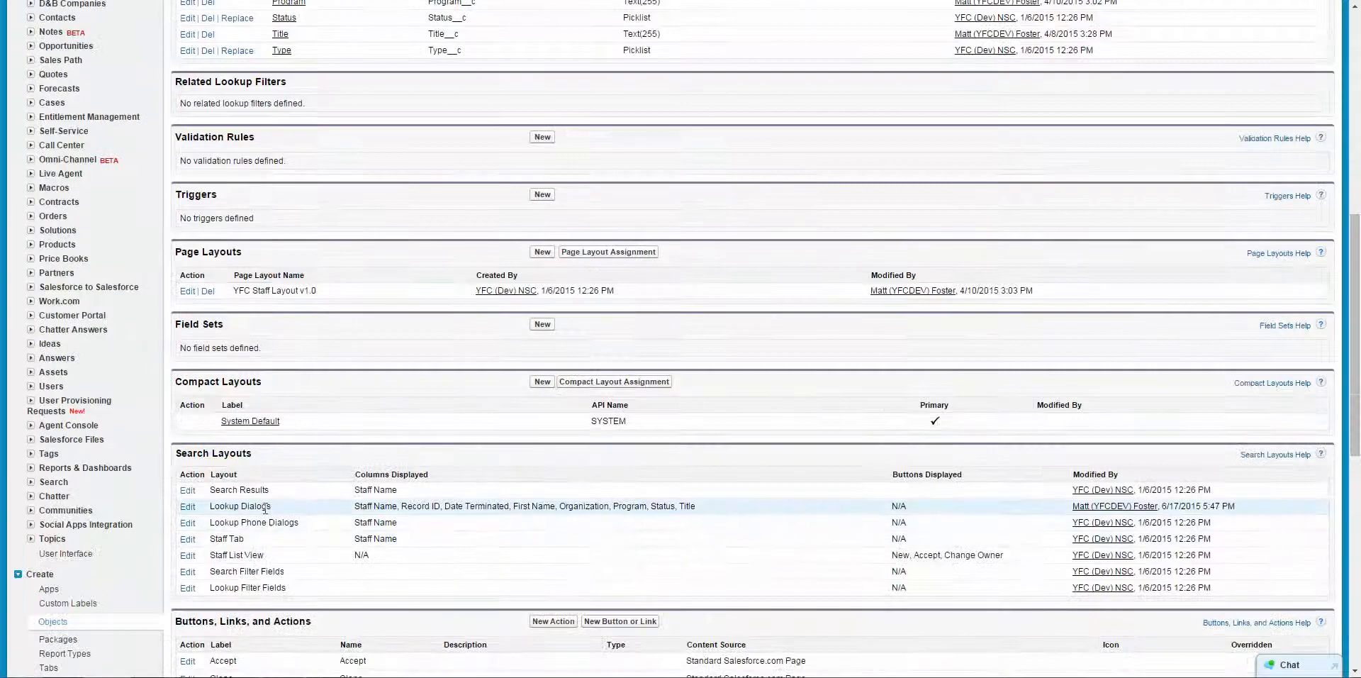
{"action": "left_click_drag", "start_coordinate": [273, 508], "coordinate": [221, 504]}
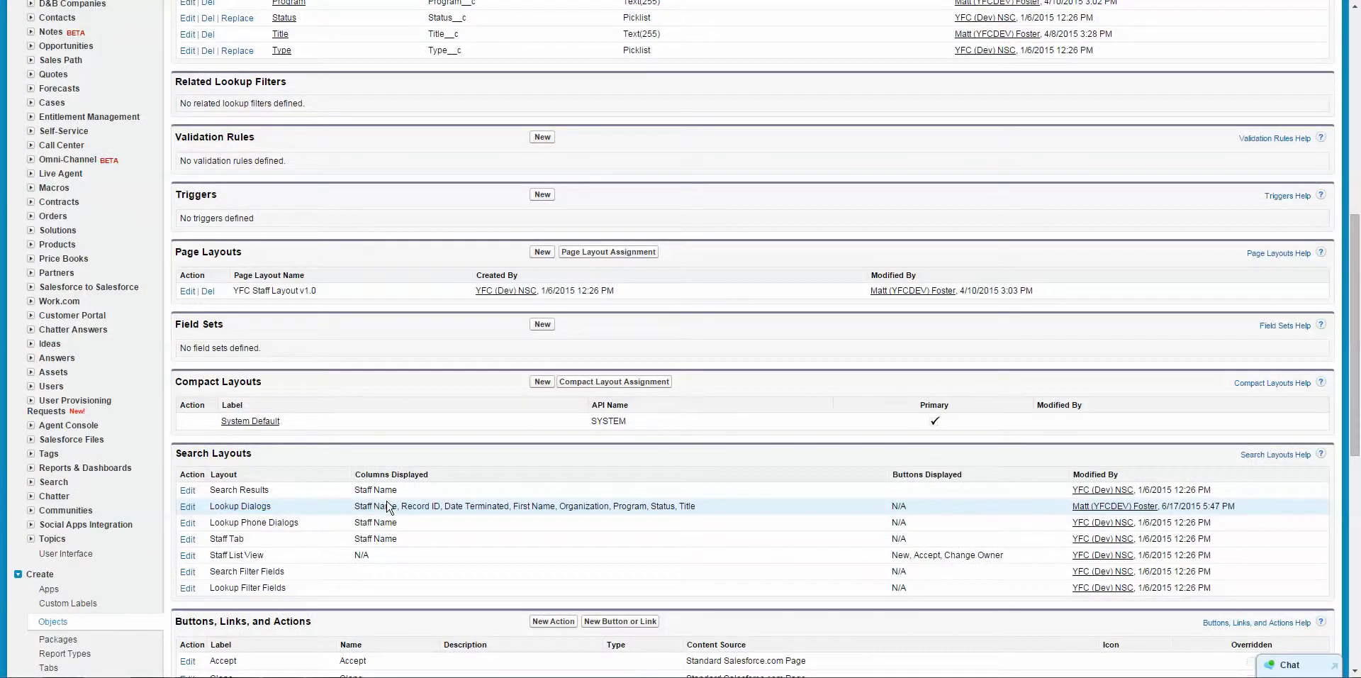